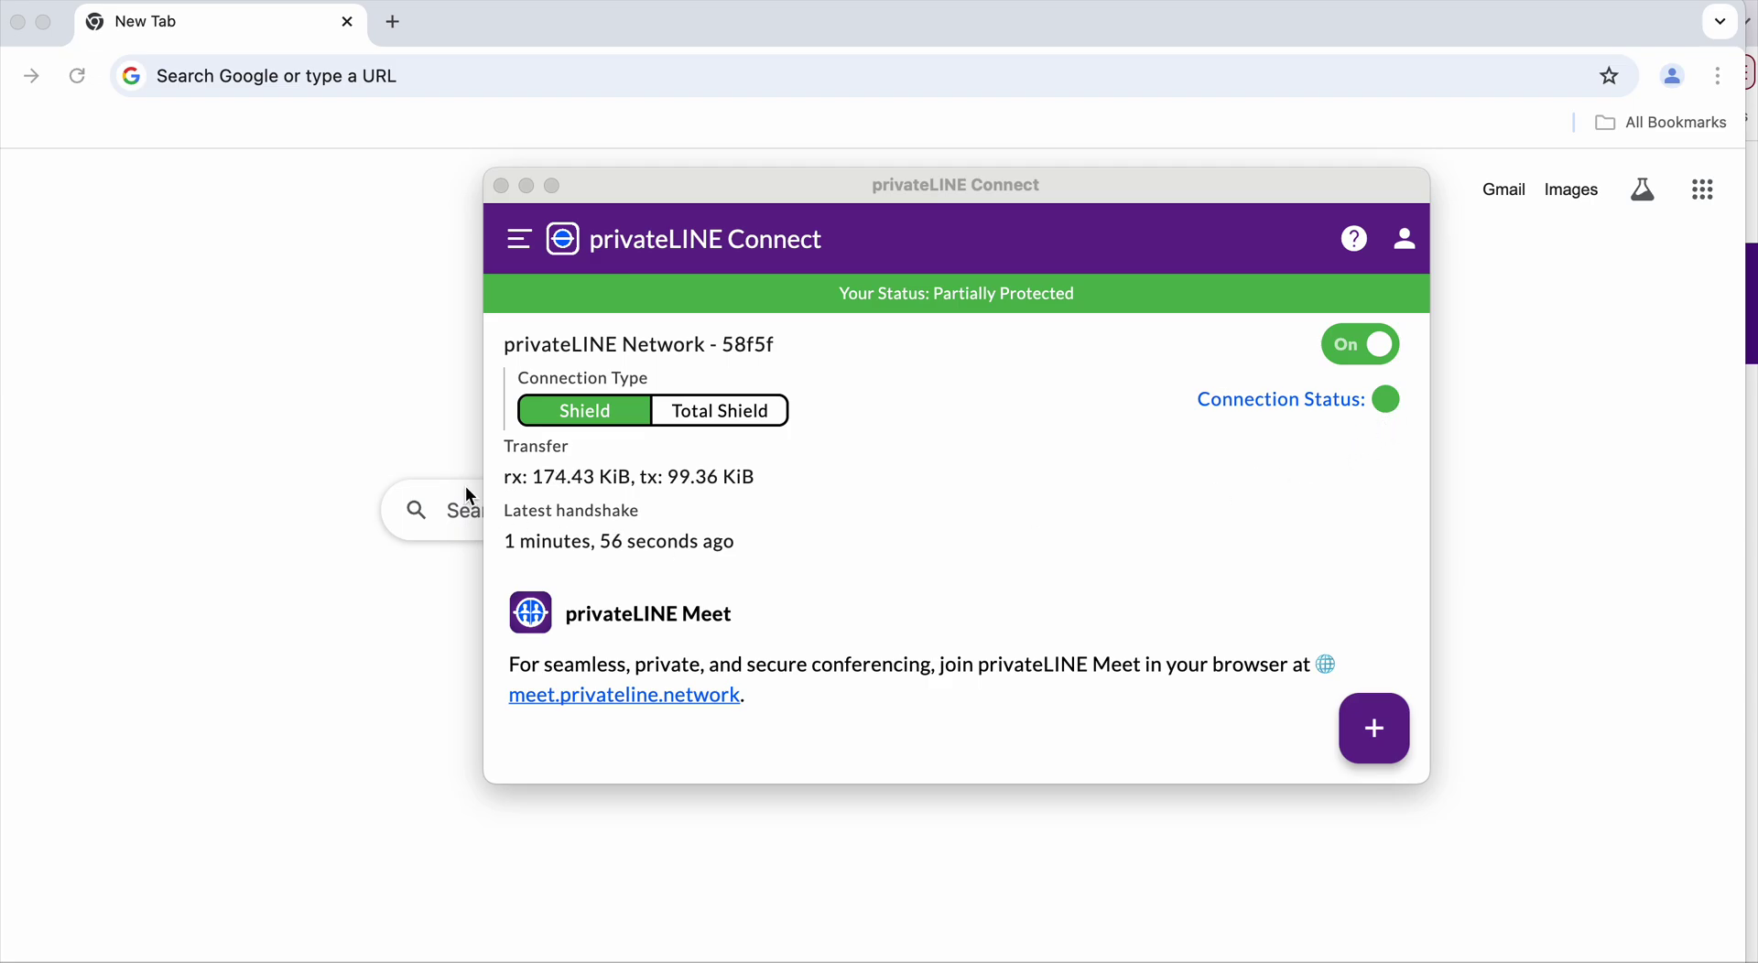
# Go to im.privateline.network in Chrome to reach the PL Comms welcome page
pyautogui.click(385, 325)
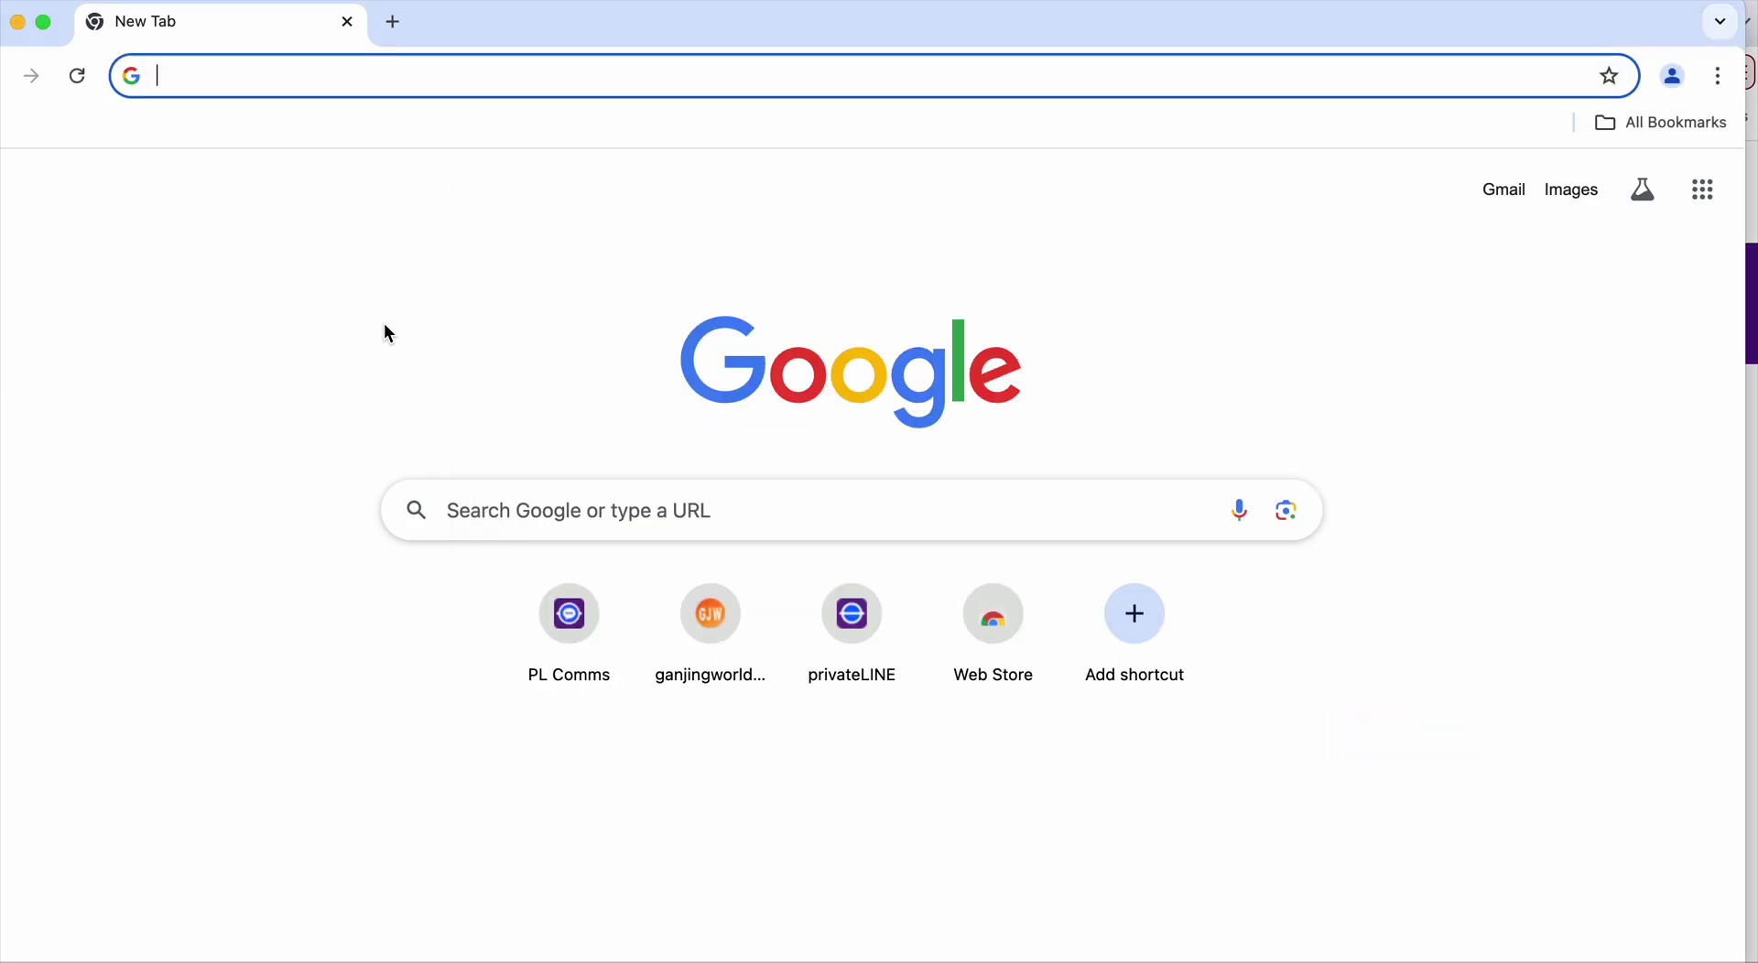
pyautogui.click(327, 73)
pyautogui.write('im')
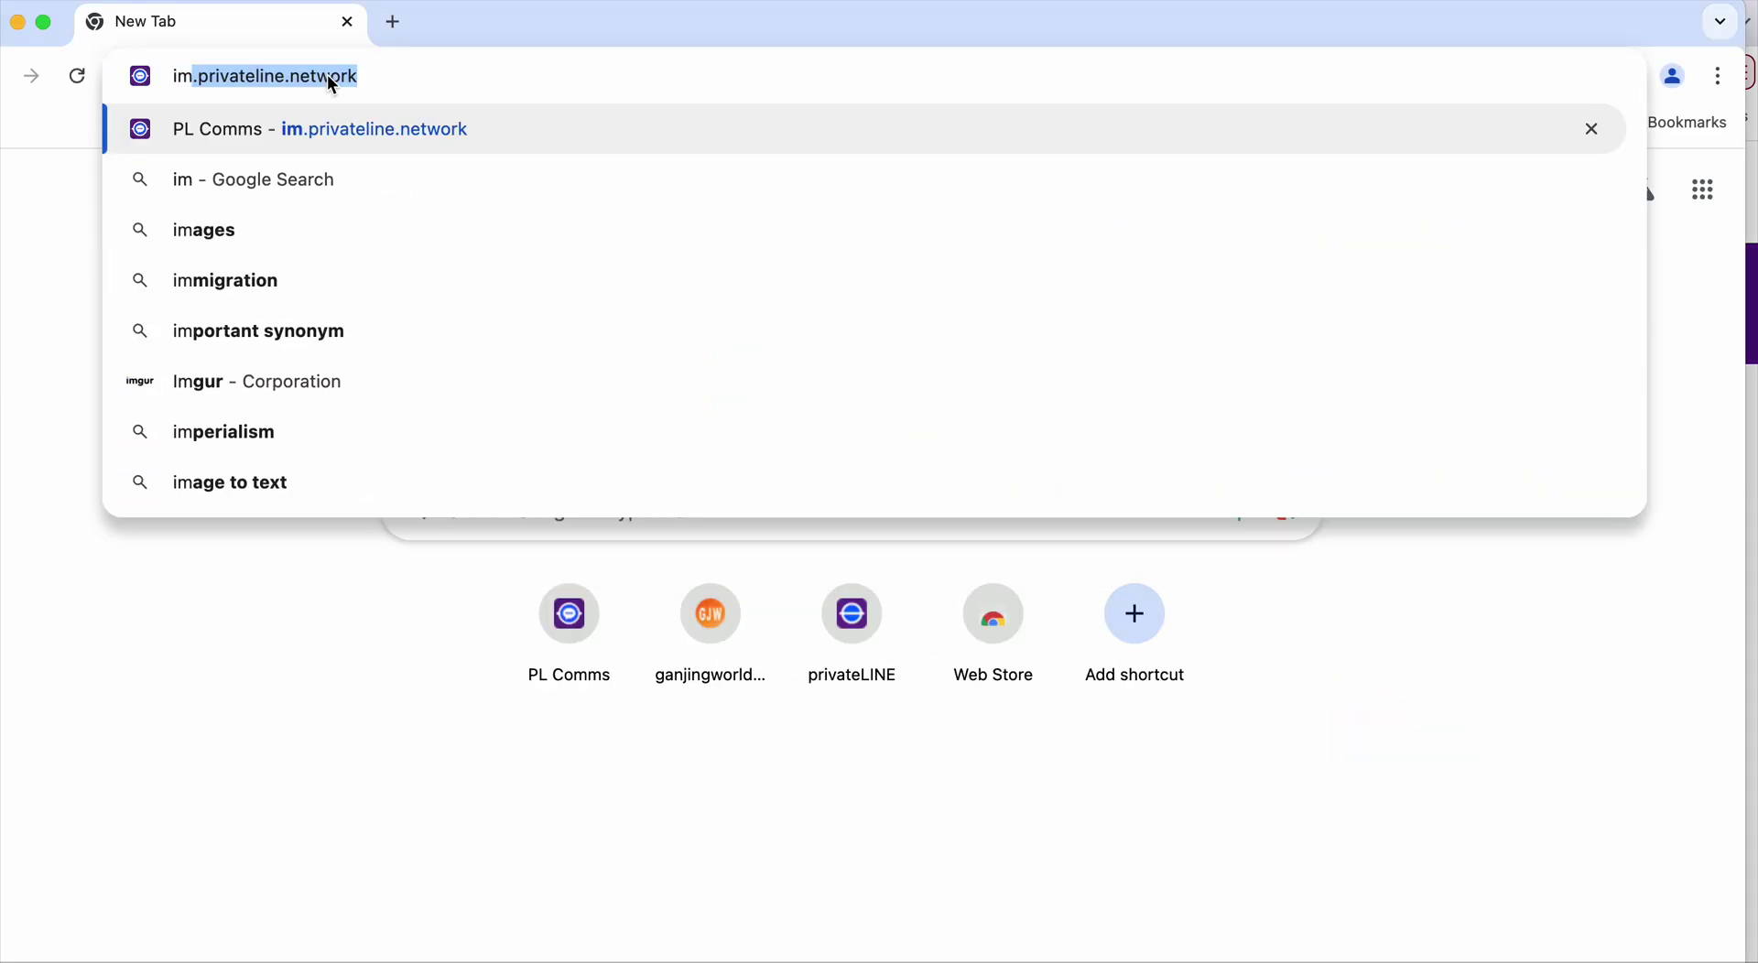
pyautogui.press('Return')
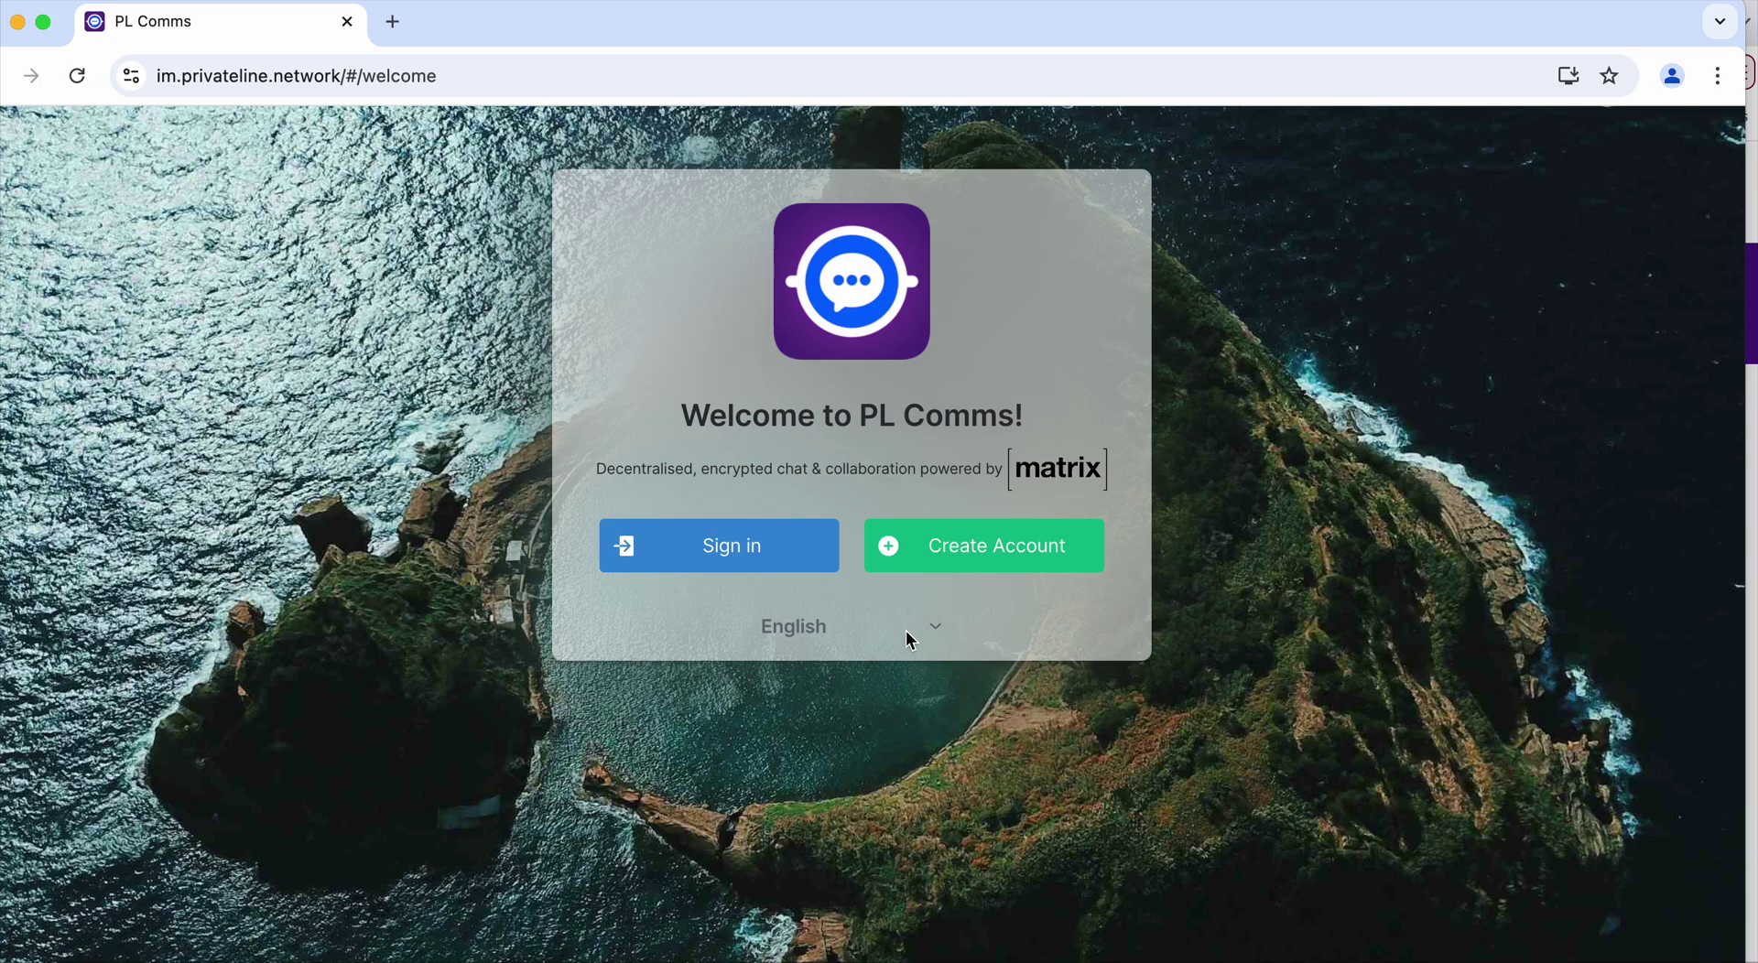
pyautogui.click(826, 626)
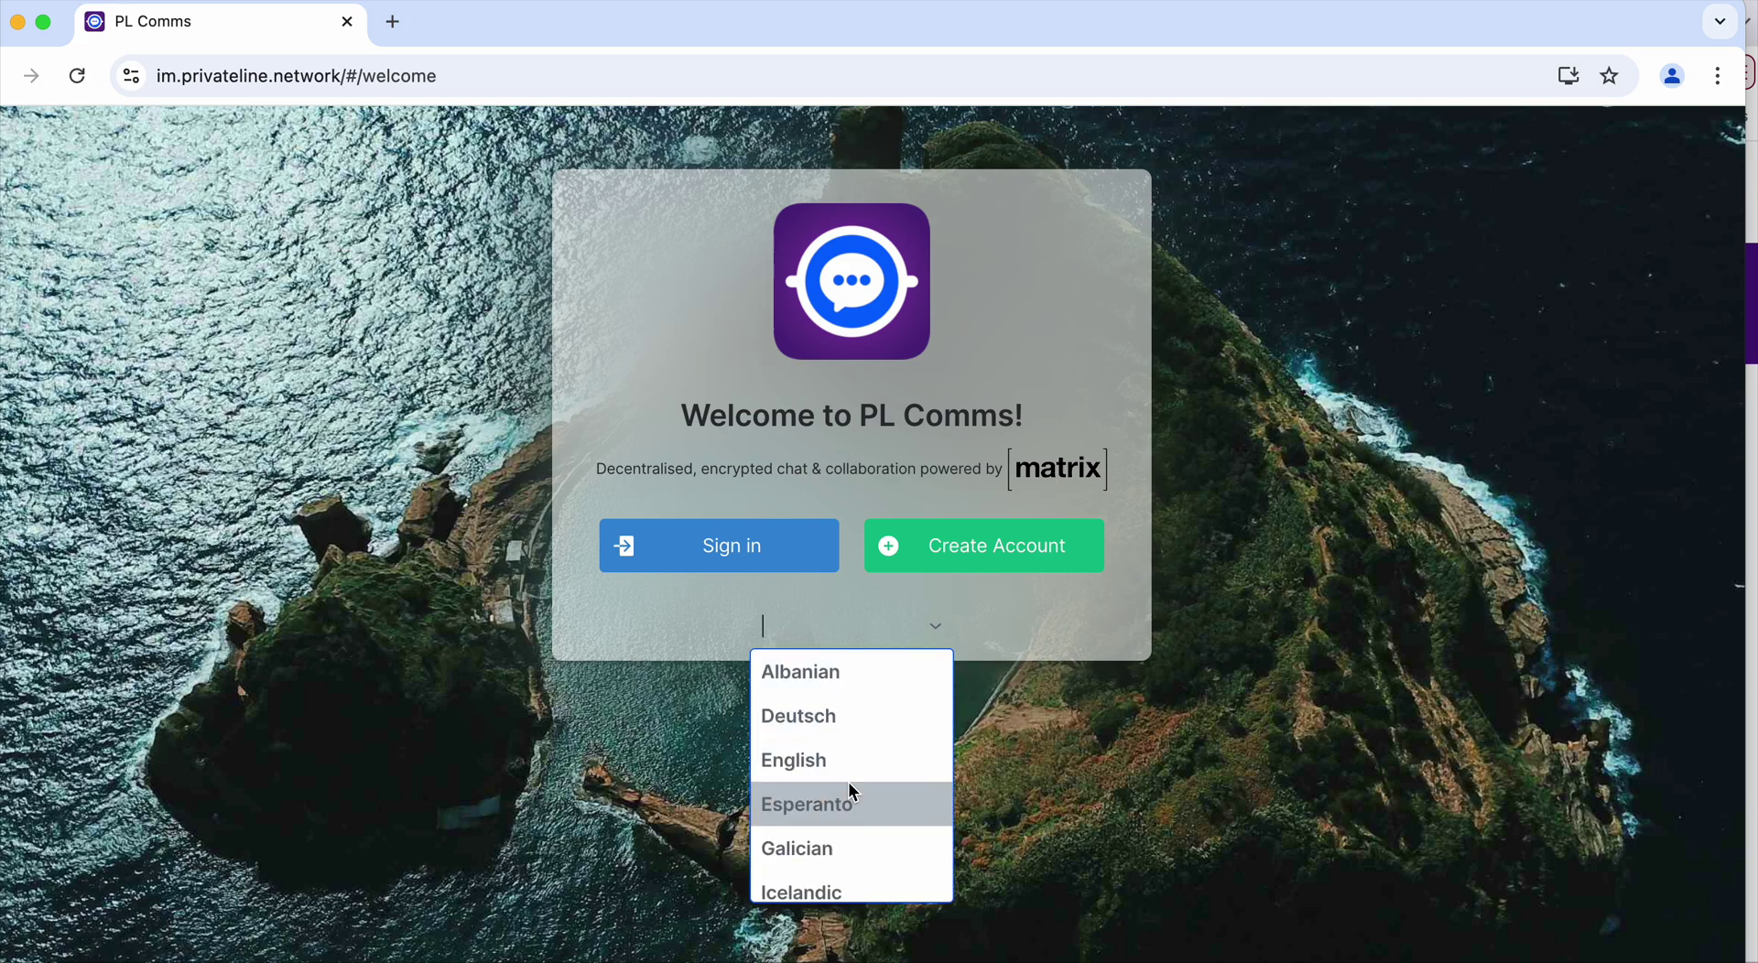
pyautogui.scroll(-3, 848, 782)
pyautogui.scroll(-5, 850, 788)
pyautogui.scroll(3, 849, 788)
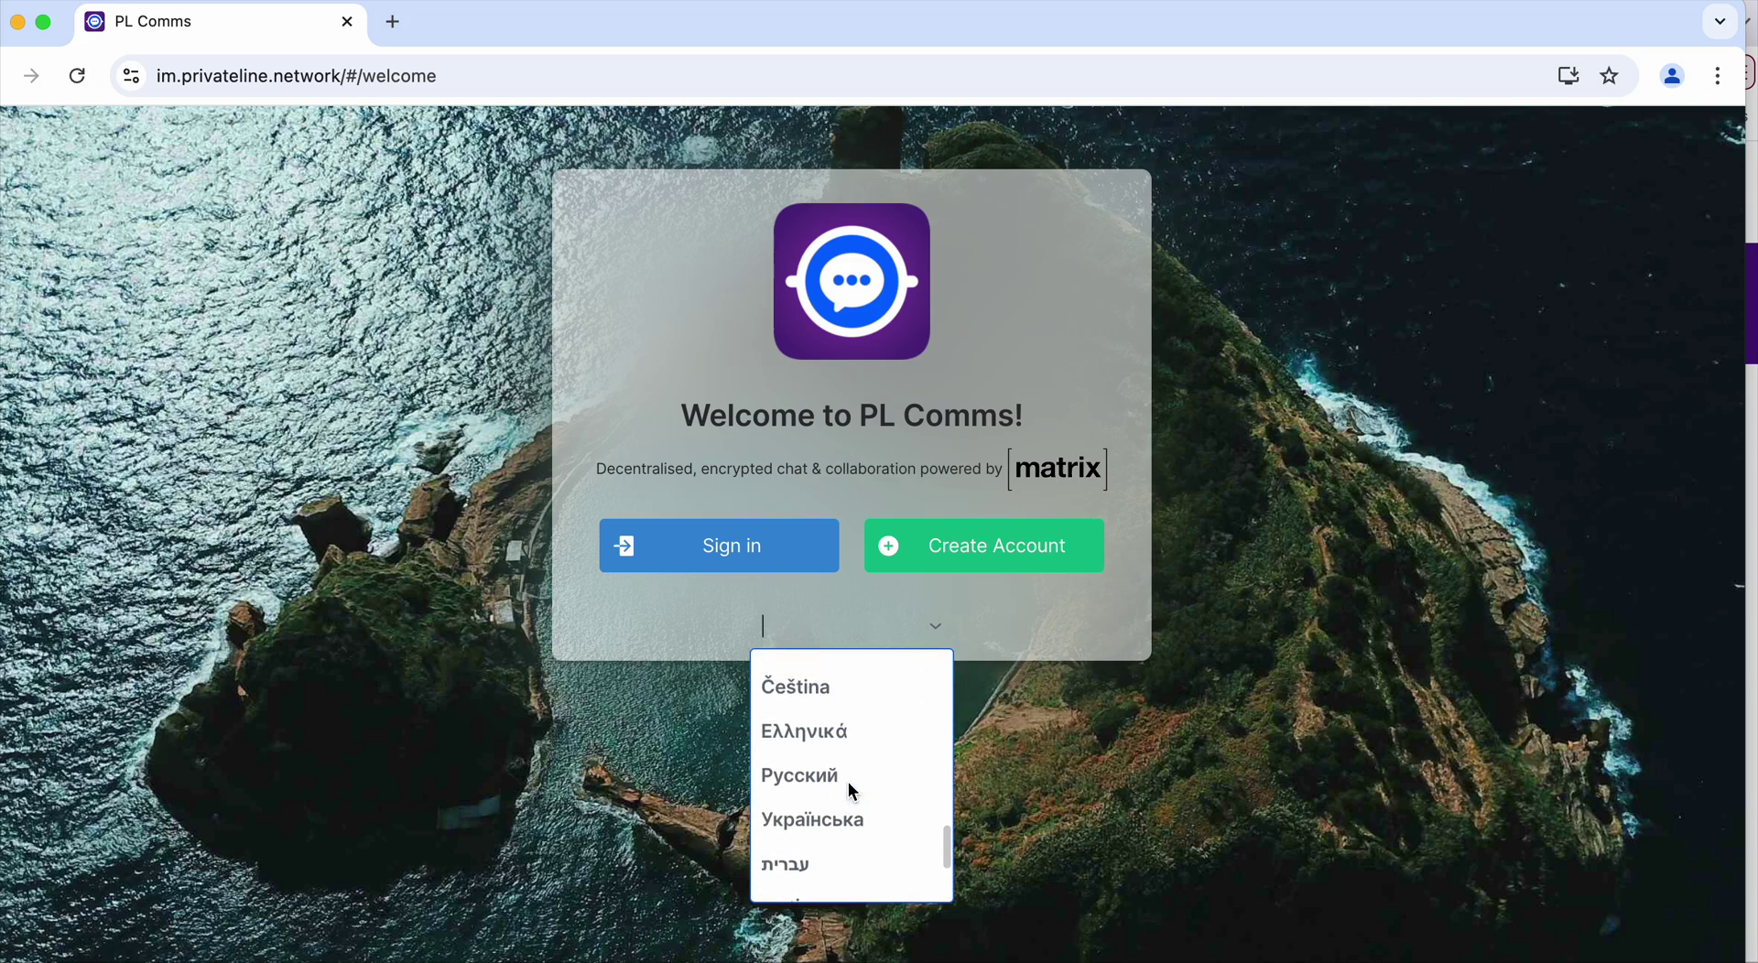
pyautogui.scroll(-3, 850, 788)
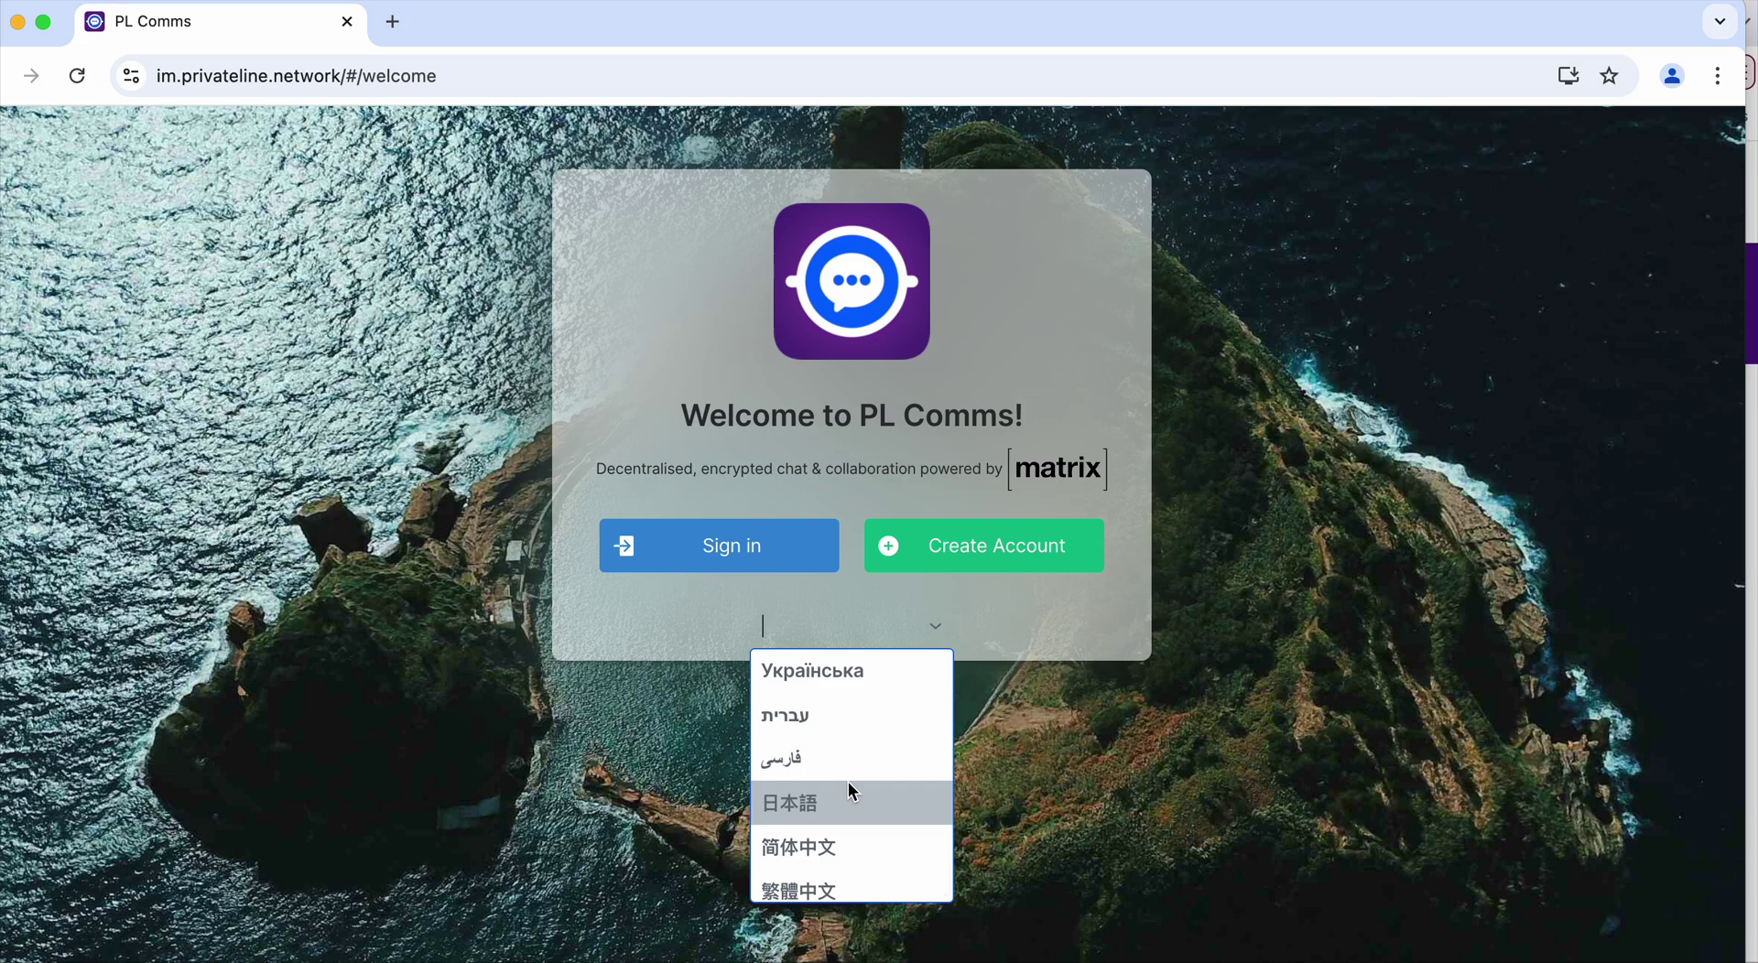
pyautogui.scroll(2, 850, 788)
pyautogui.scroll(6, 851, 791)
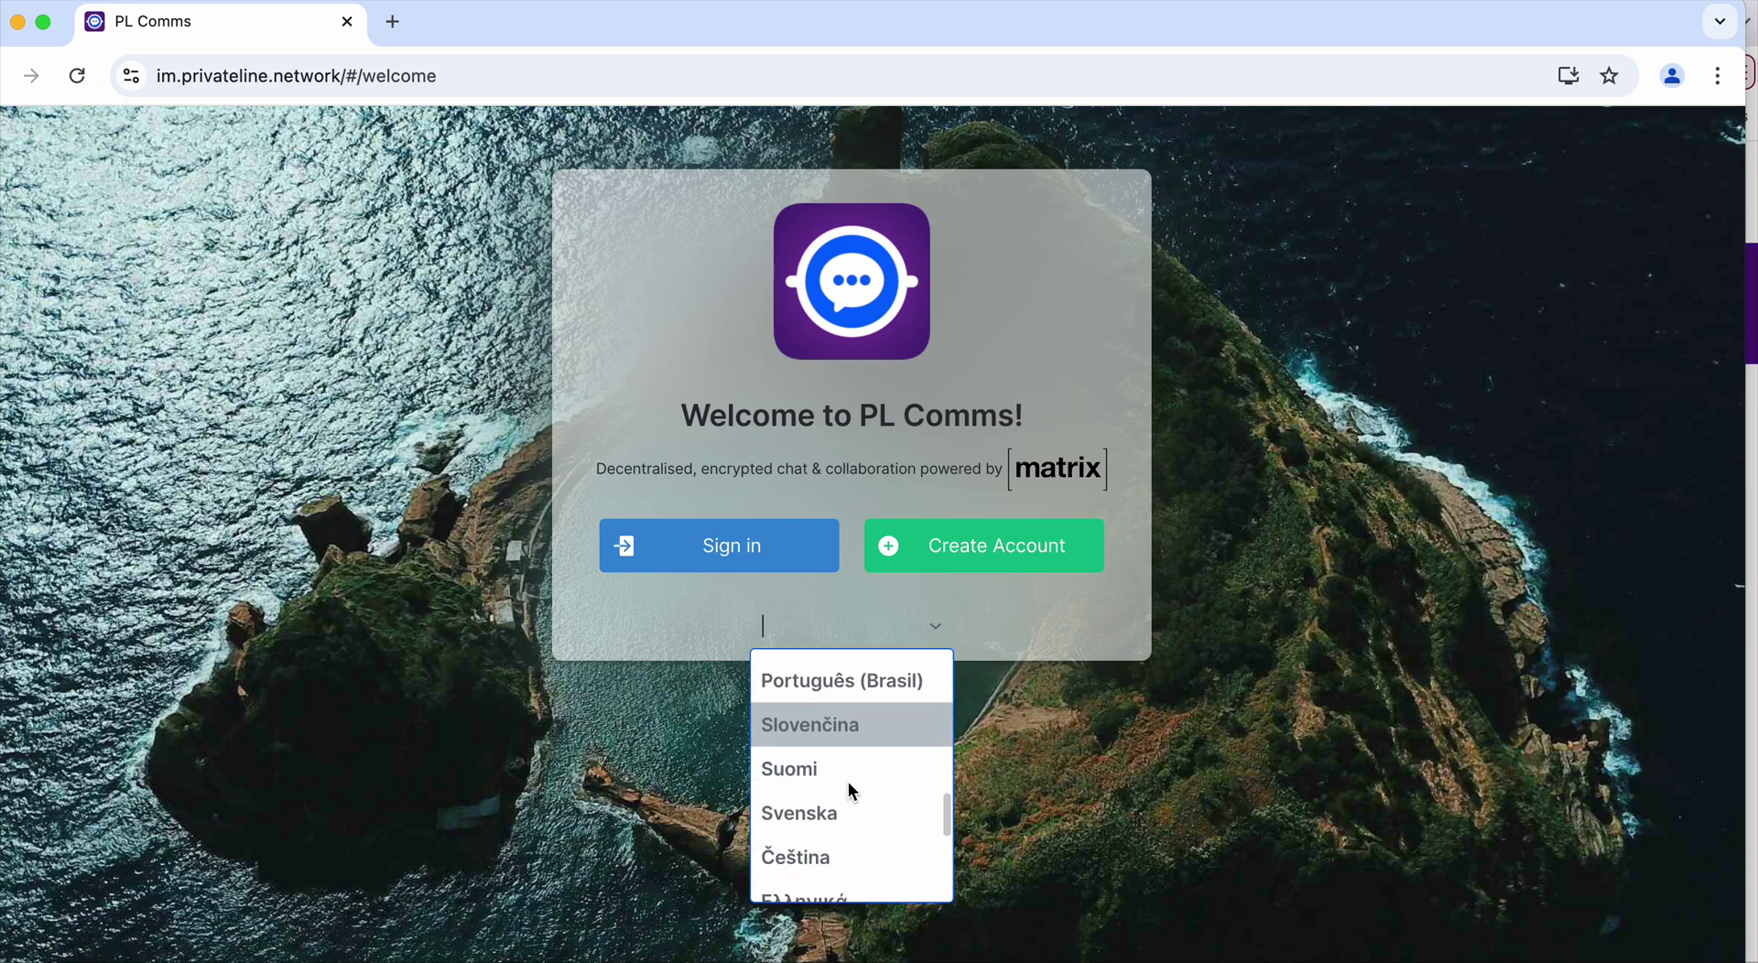
pyautogui.scroll(2, 852, 791)
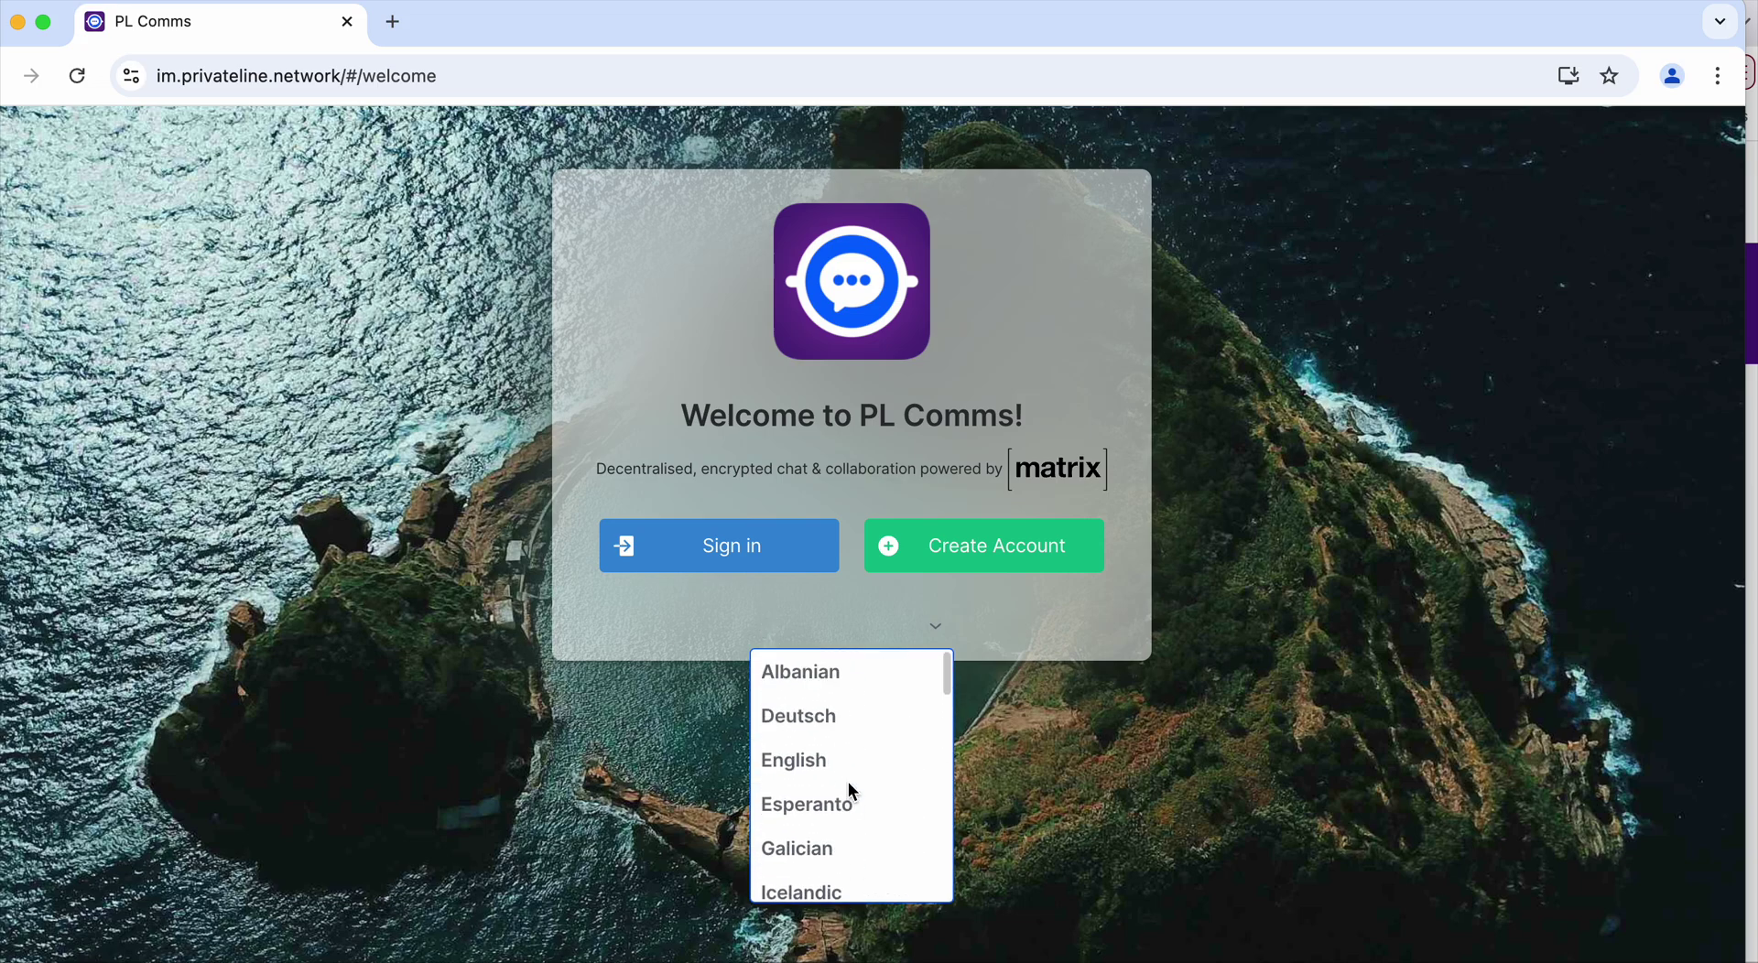
pyautogui.click(1073, 624)
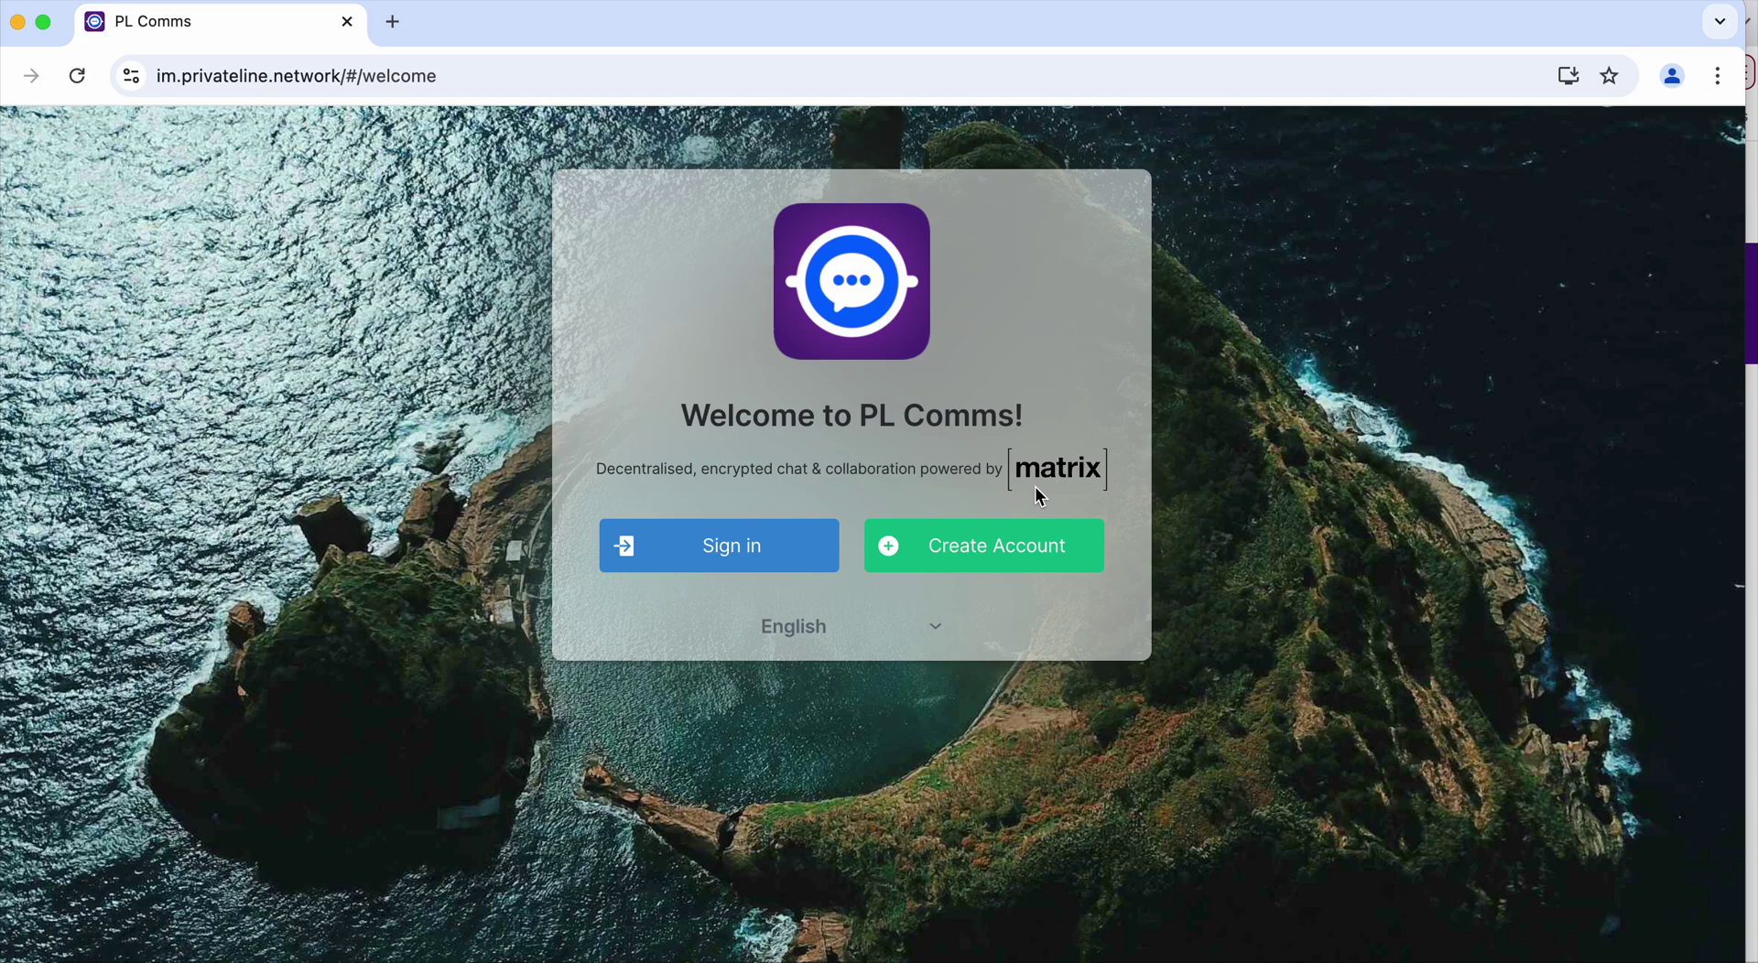
pyautogui.click(1000, 554)
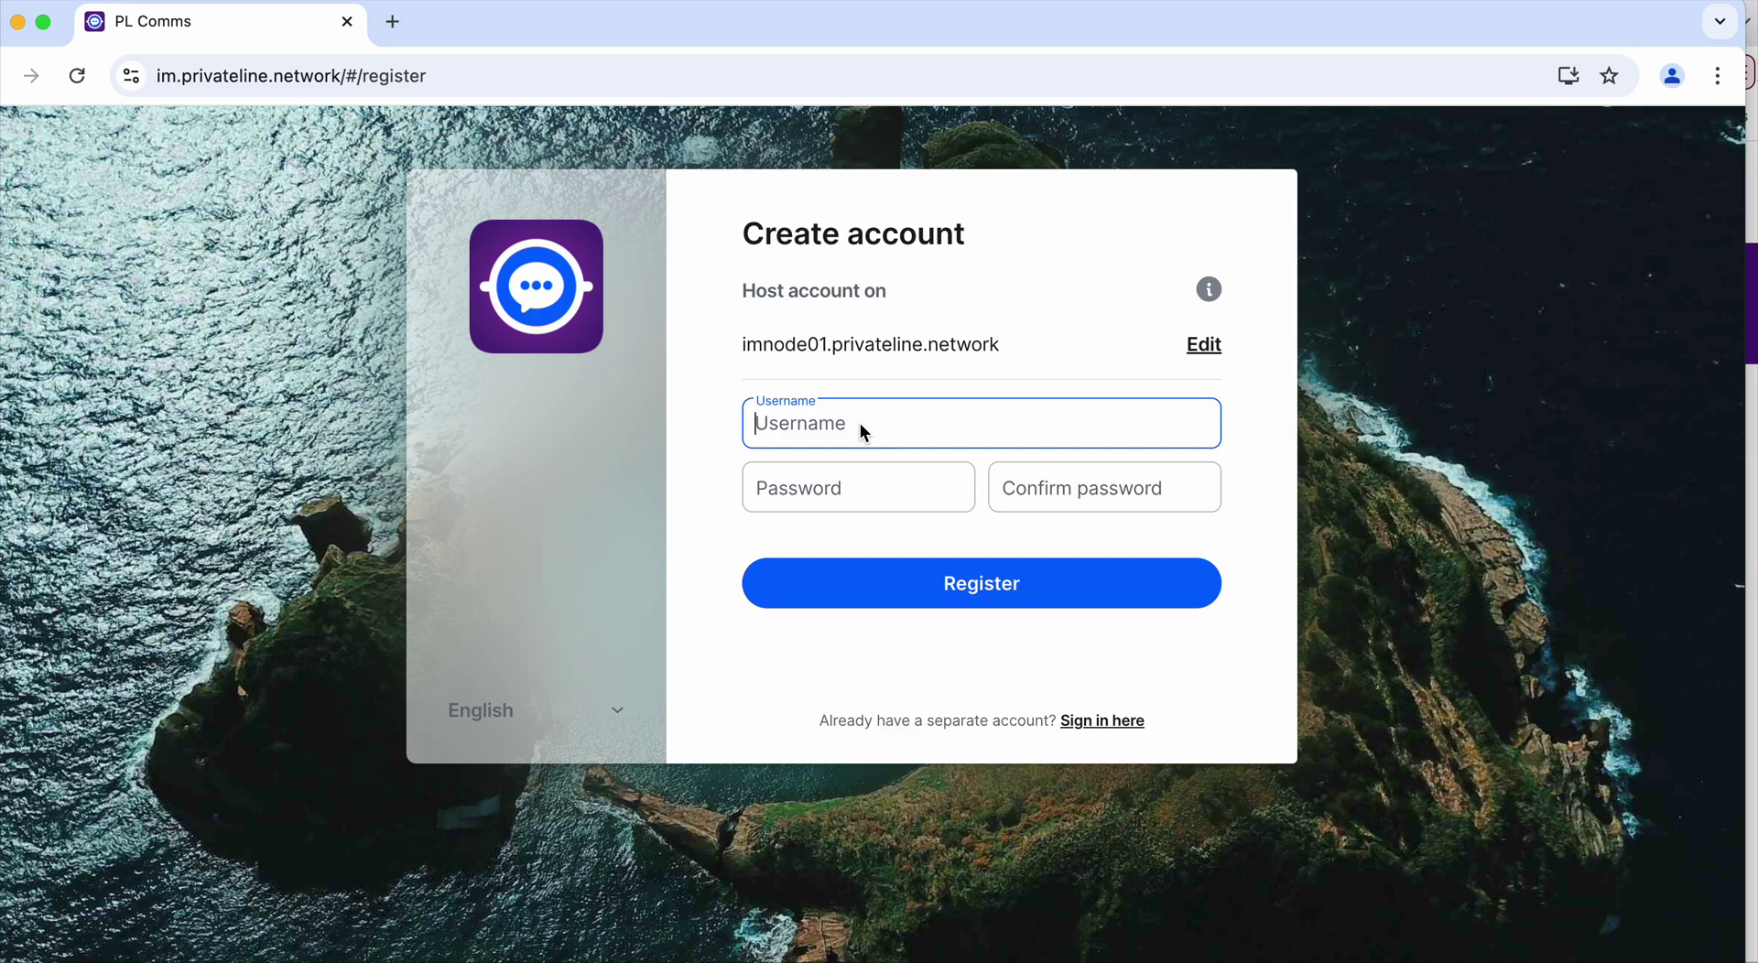
# Register username test1234 with a strong password entered and confirmed
pyautogui.write('test1234')
pyautogui.click(869, 498)
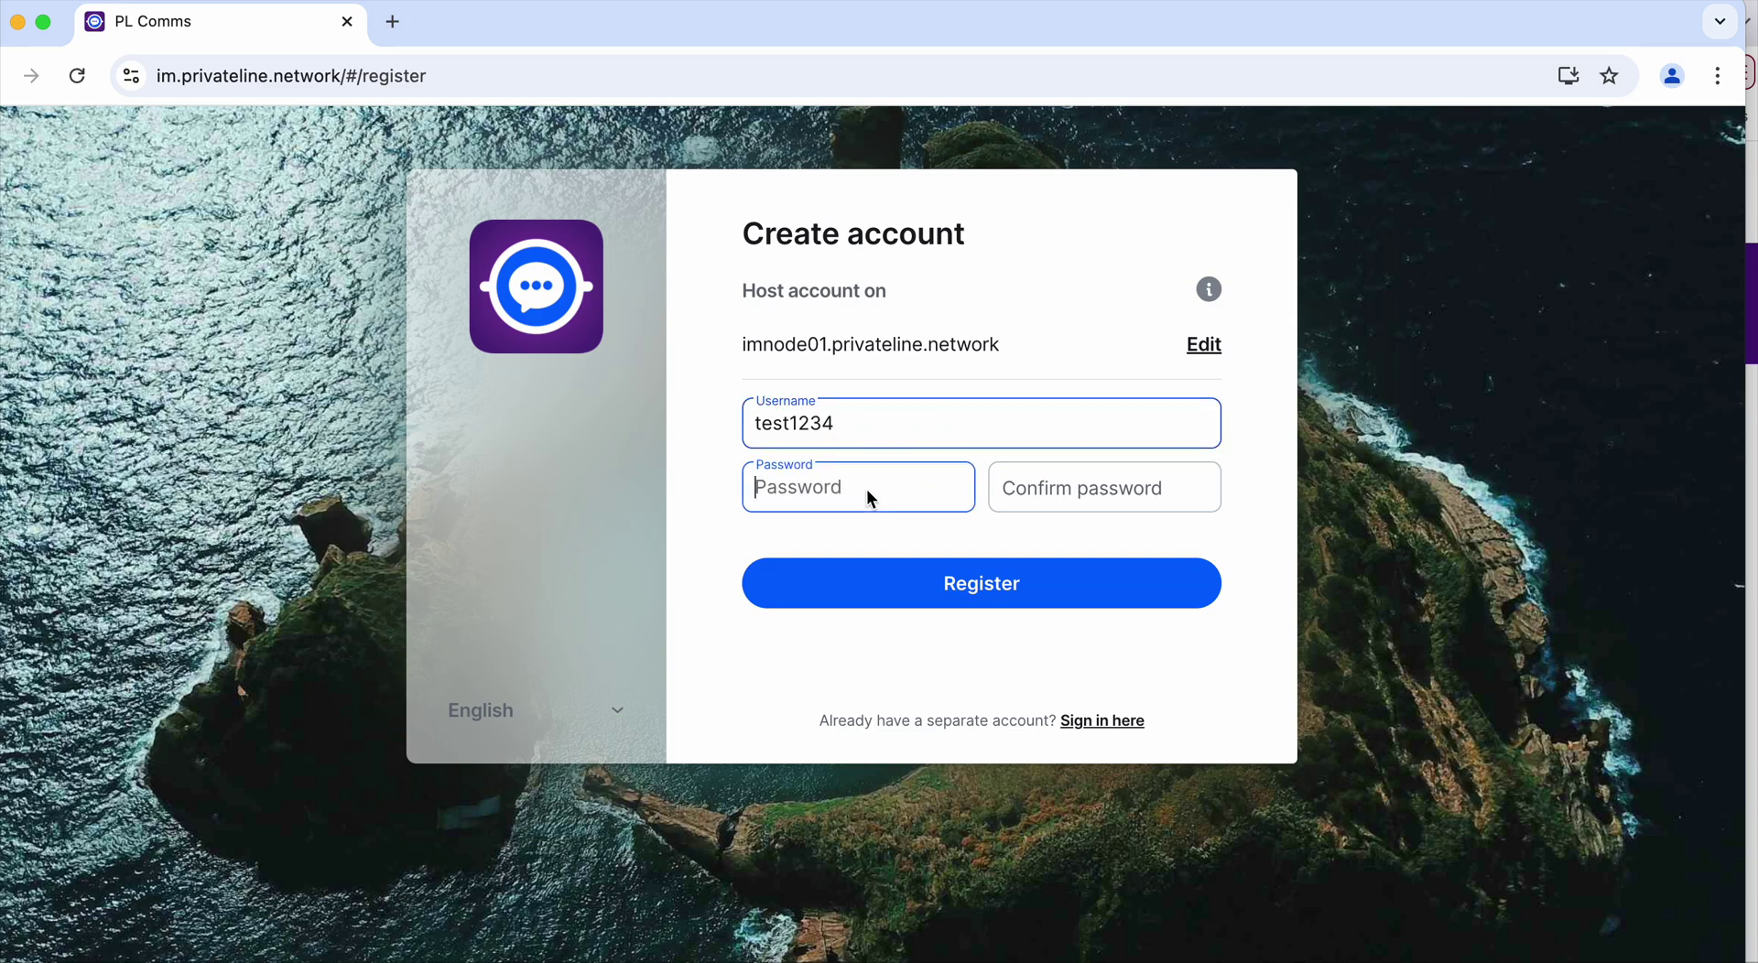
pyautogui.write('123456789')
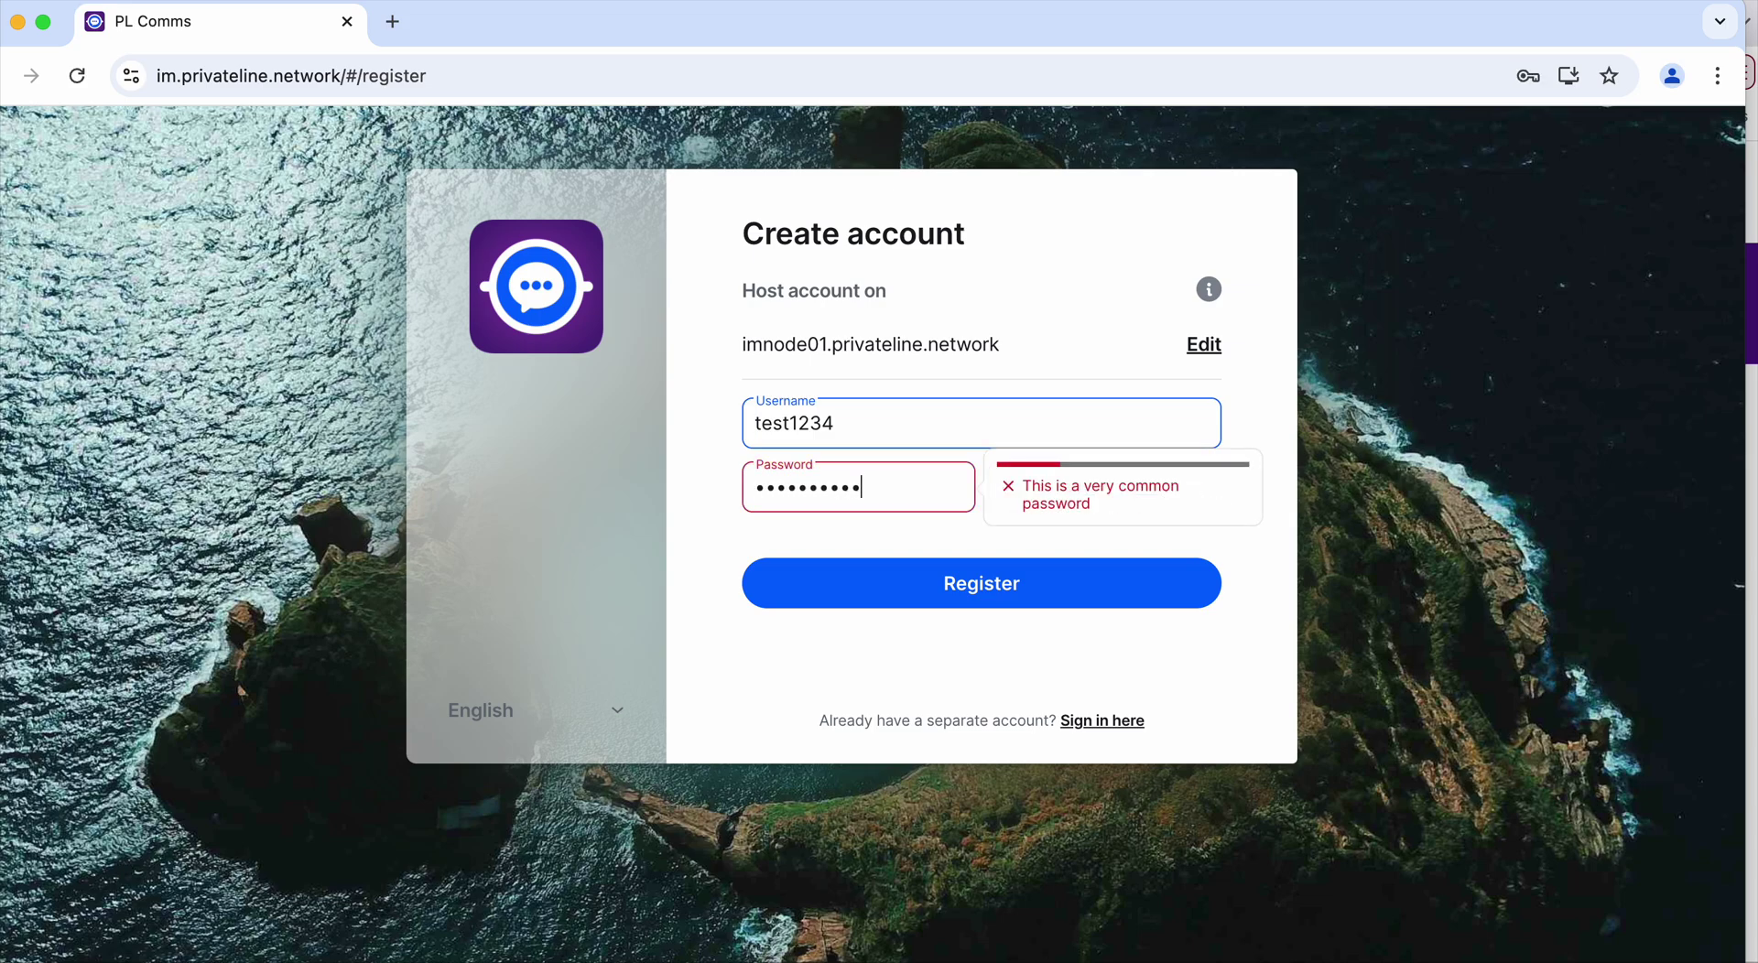
pyautogui.press('BackSpace')
pyautogui.press('BackSpace')
pyautogui.press('BackSpace')
pyautogui.press('BackSpace')
pyautogui.press('BackSpace')
pyautogui.press('BackSpace')
pyautogui.press('BackSpace')
pyautogui.press('BackSpace')
pyautogui.press('BackSpace')
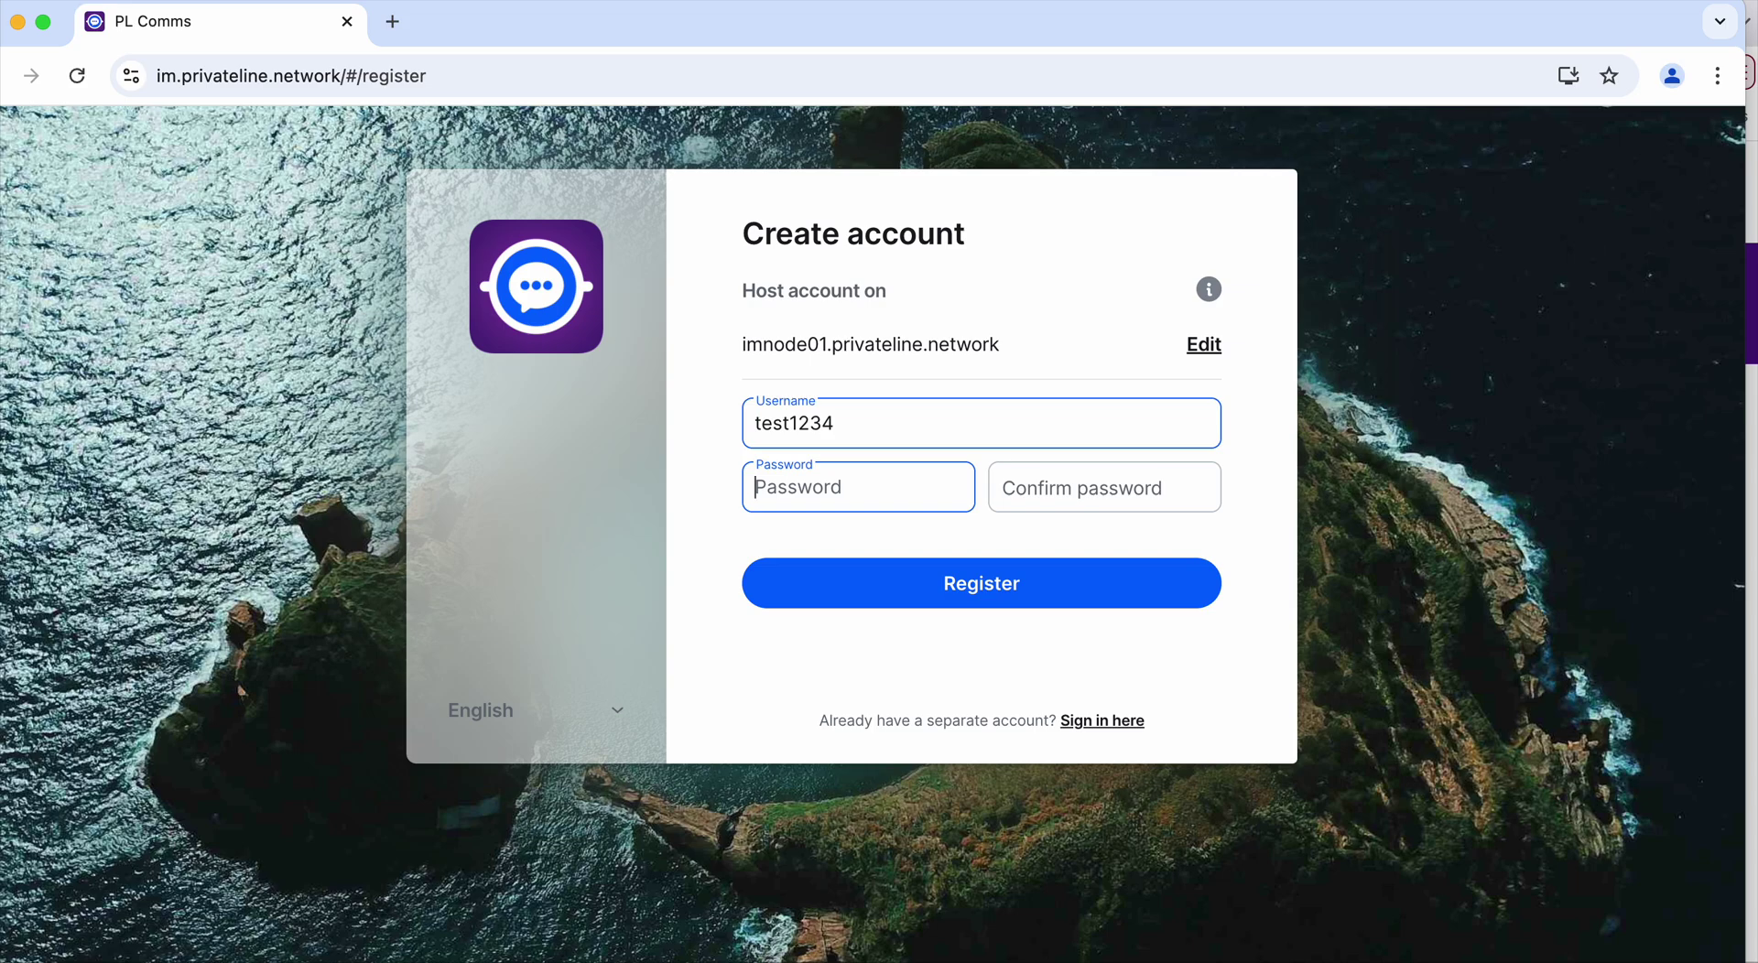
pyautogui.write('••••••••••')
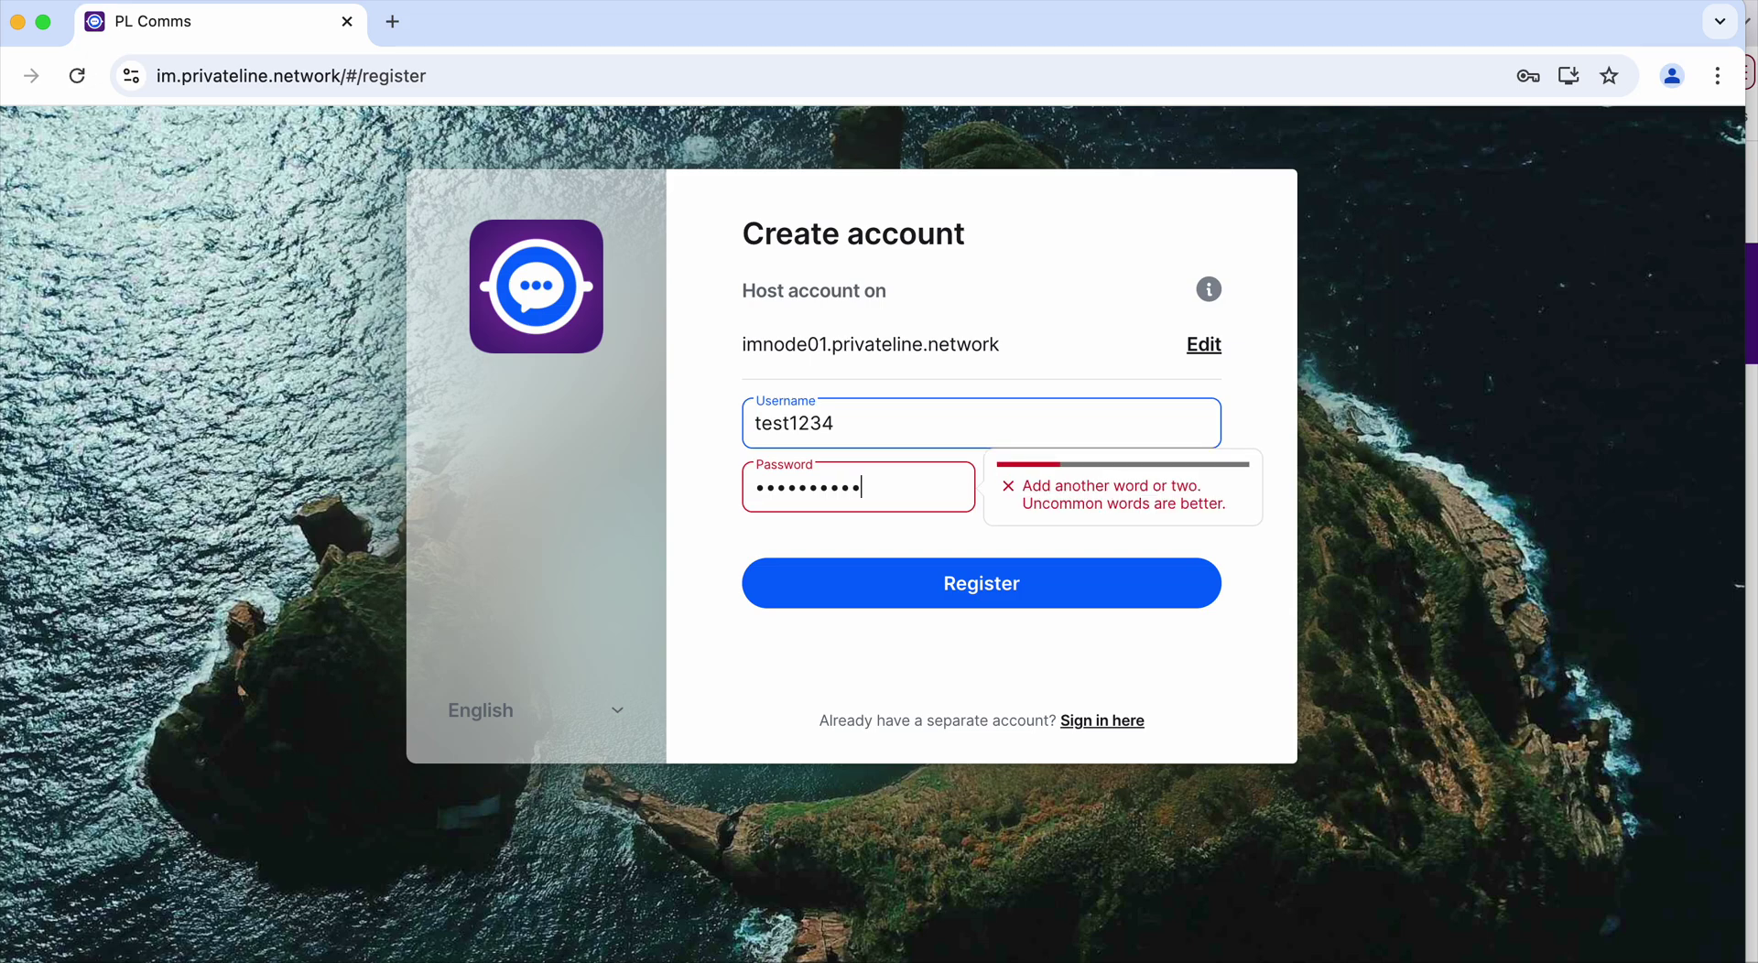
pyautogui.write('•')
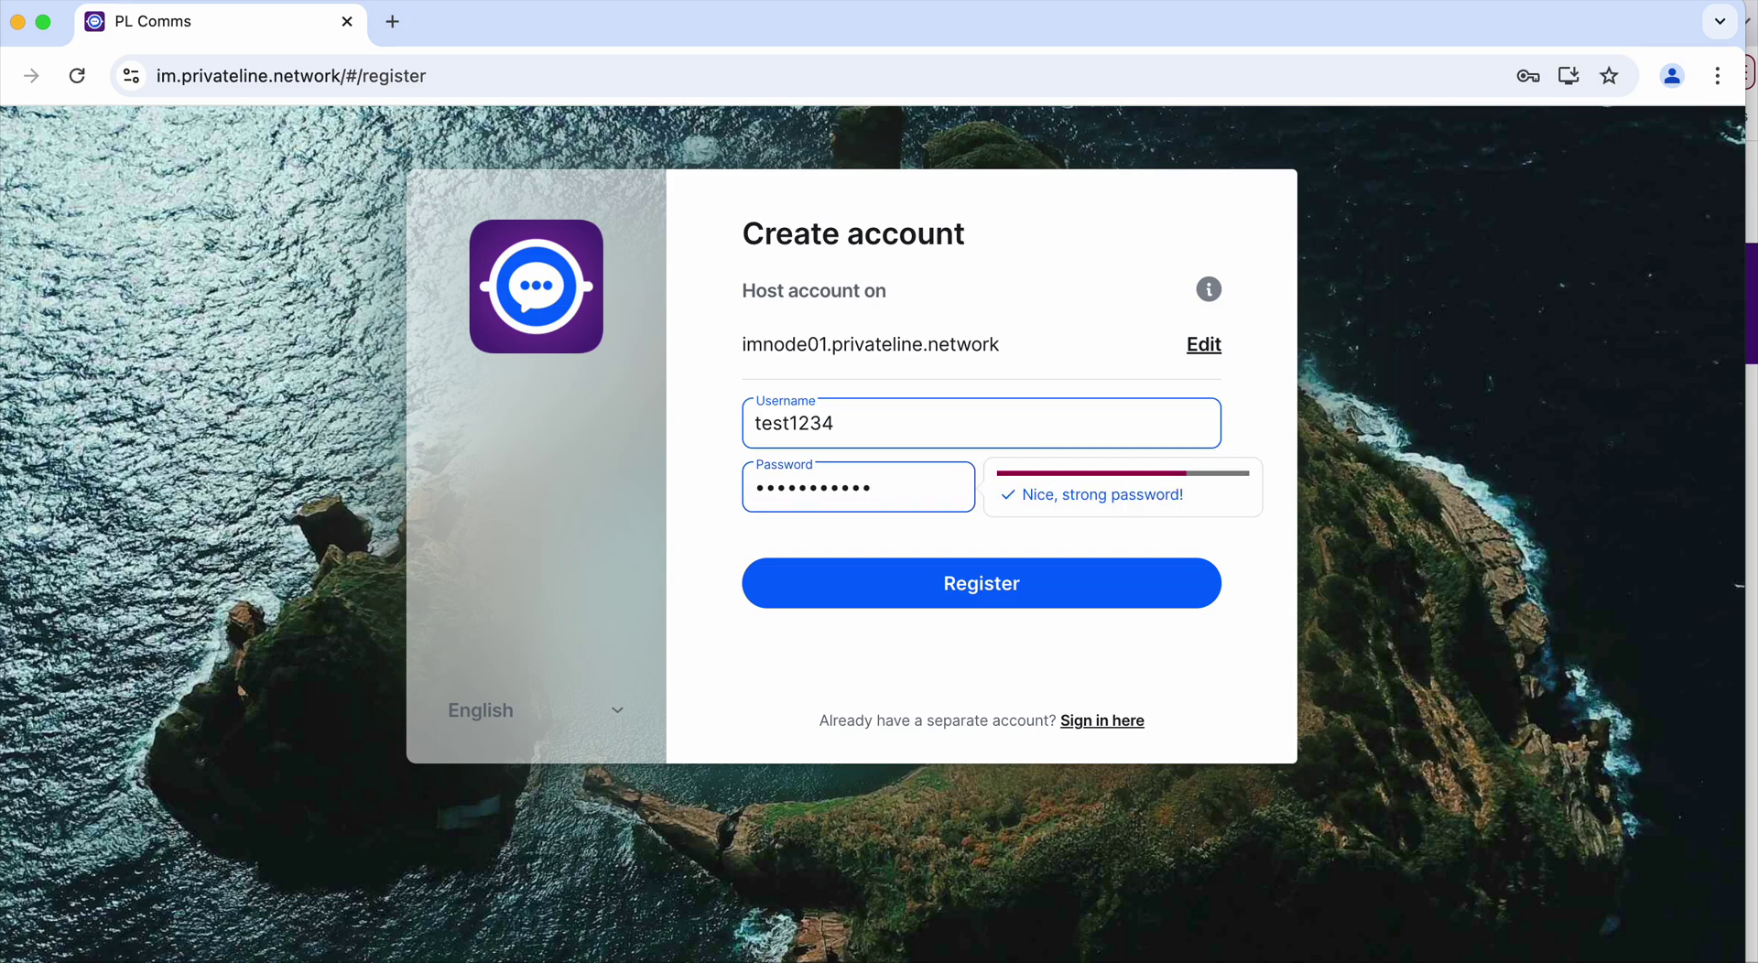
pyautogui.click(1102, 497)
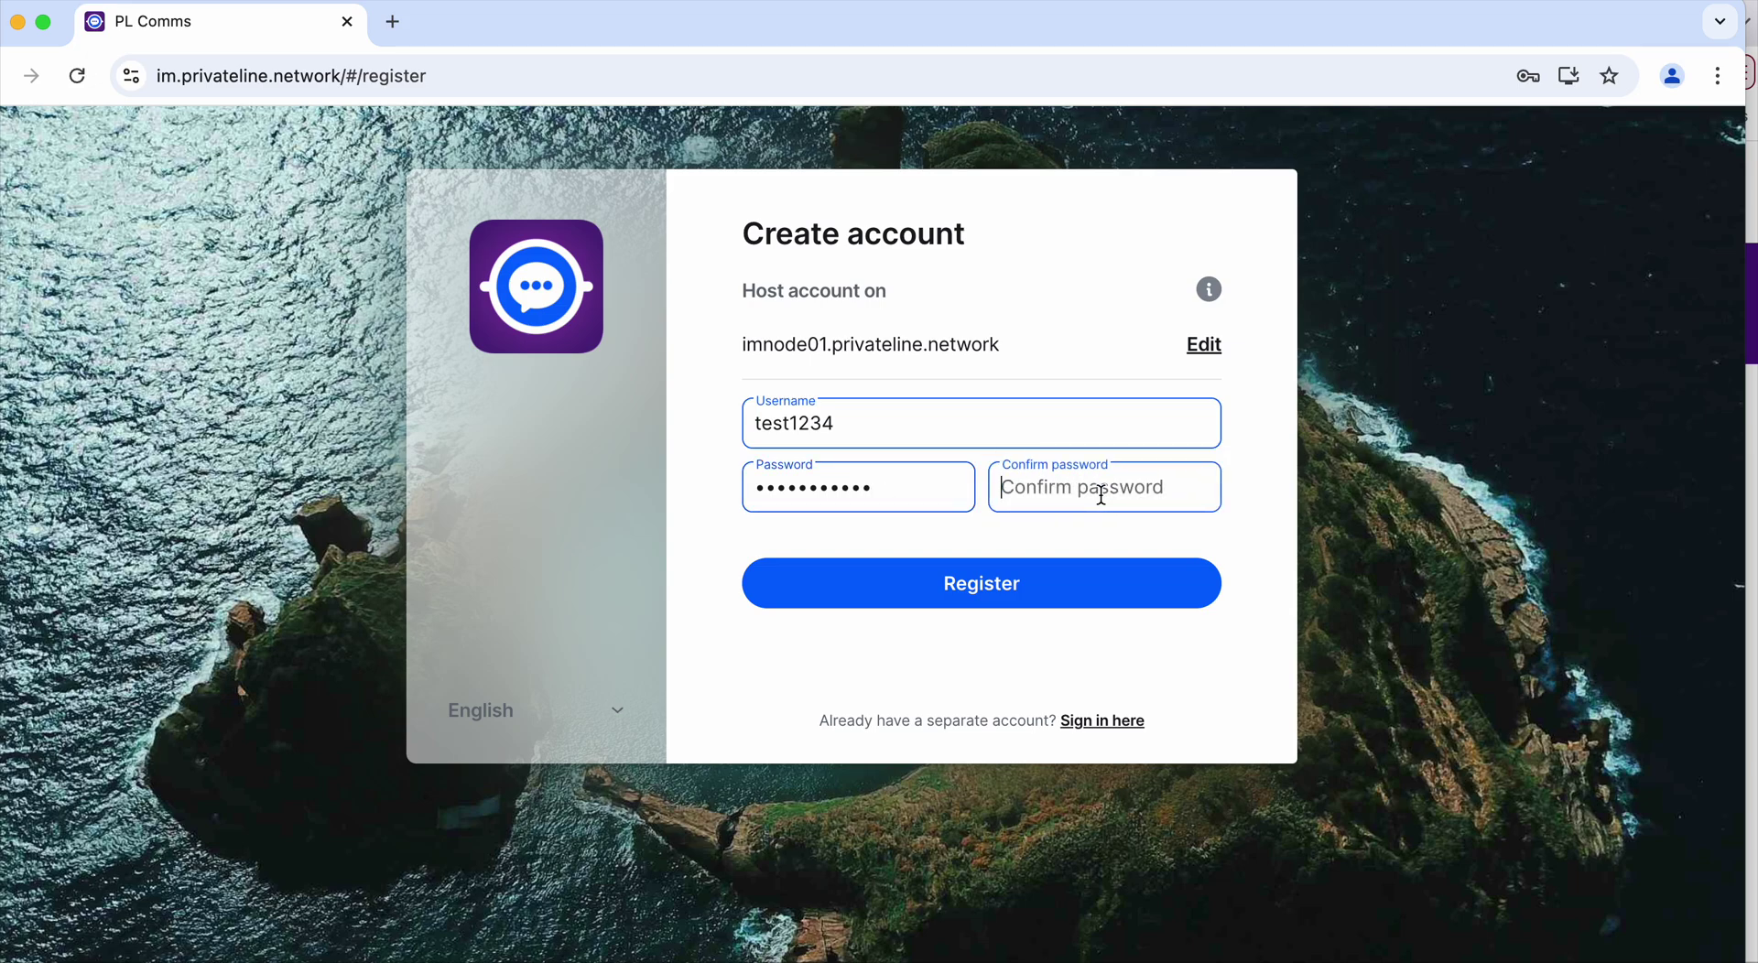
pyautogui.write('••••••')
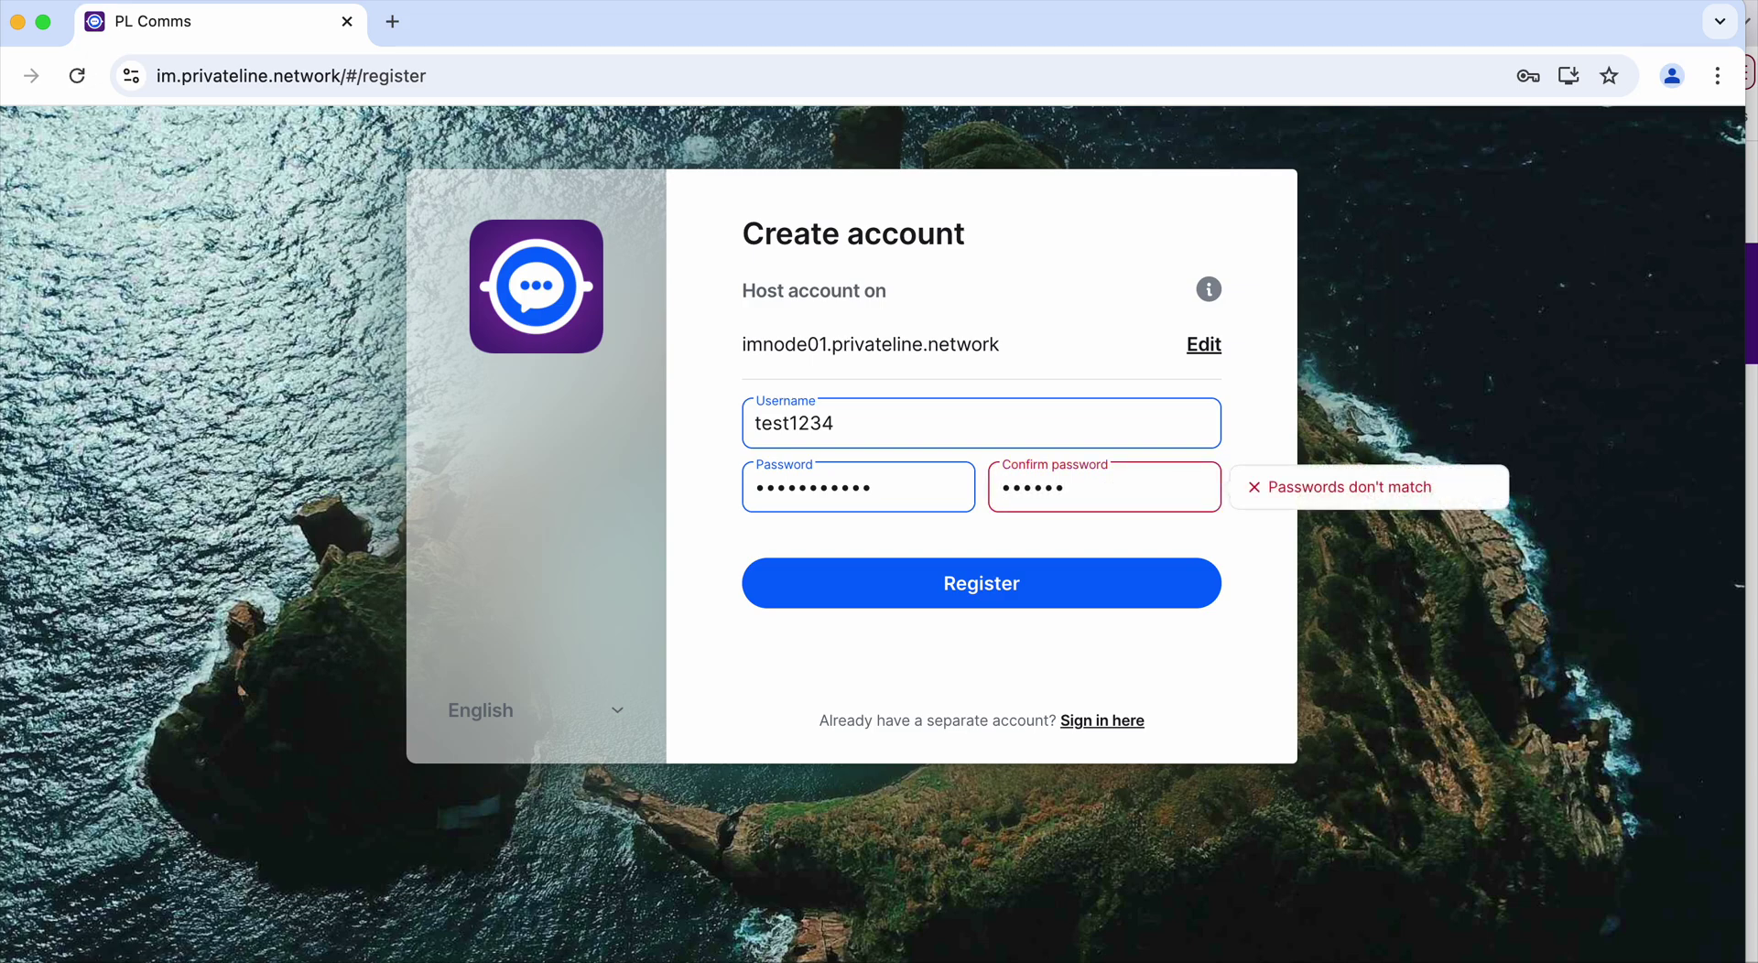
pyautogui.write('•••••')
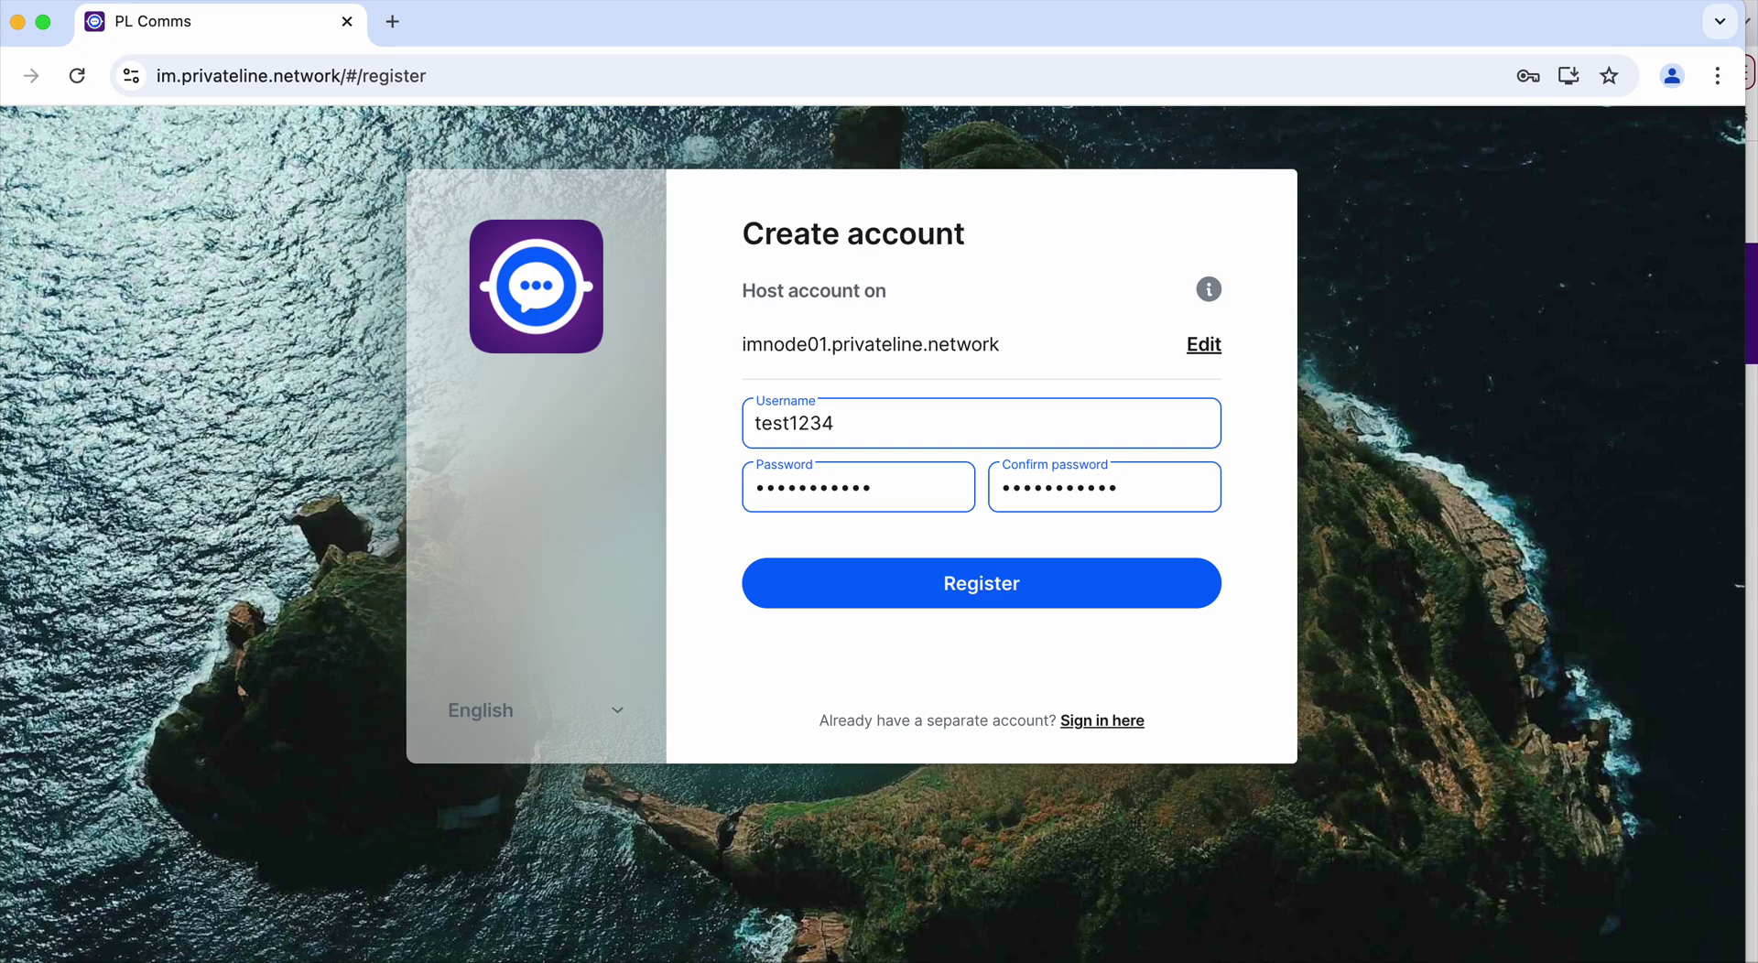
pyautogui.click(998, 592)
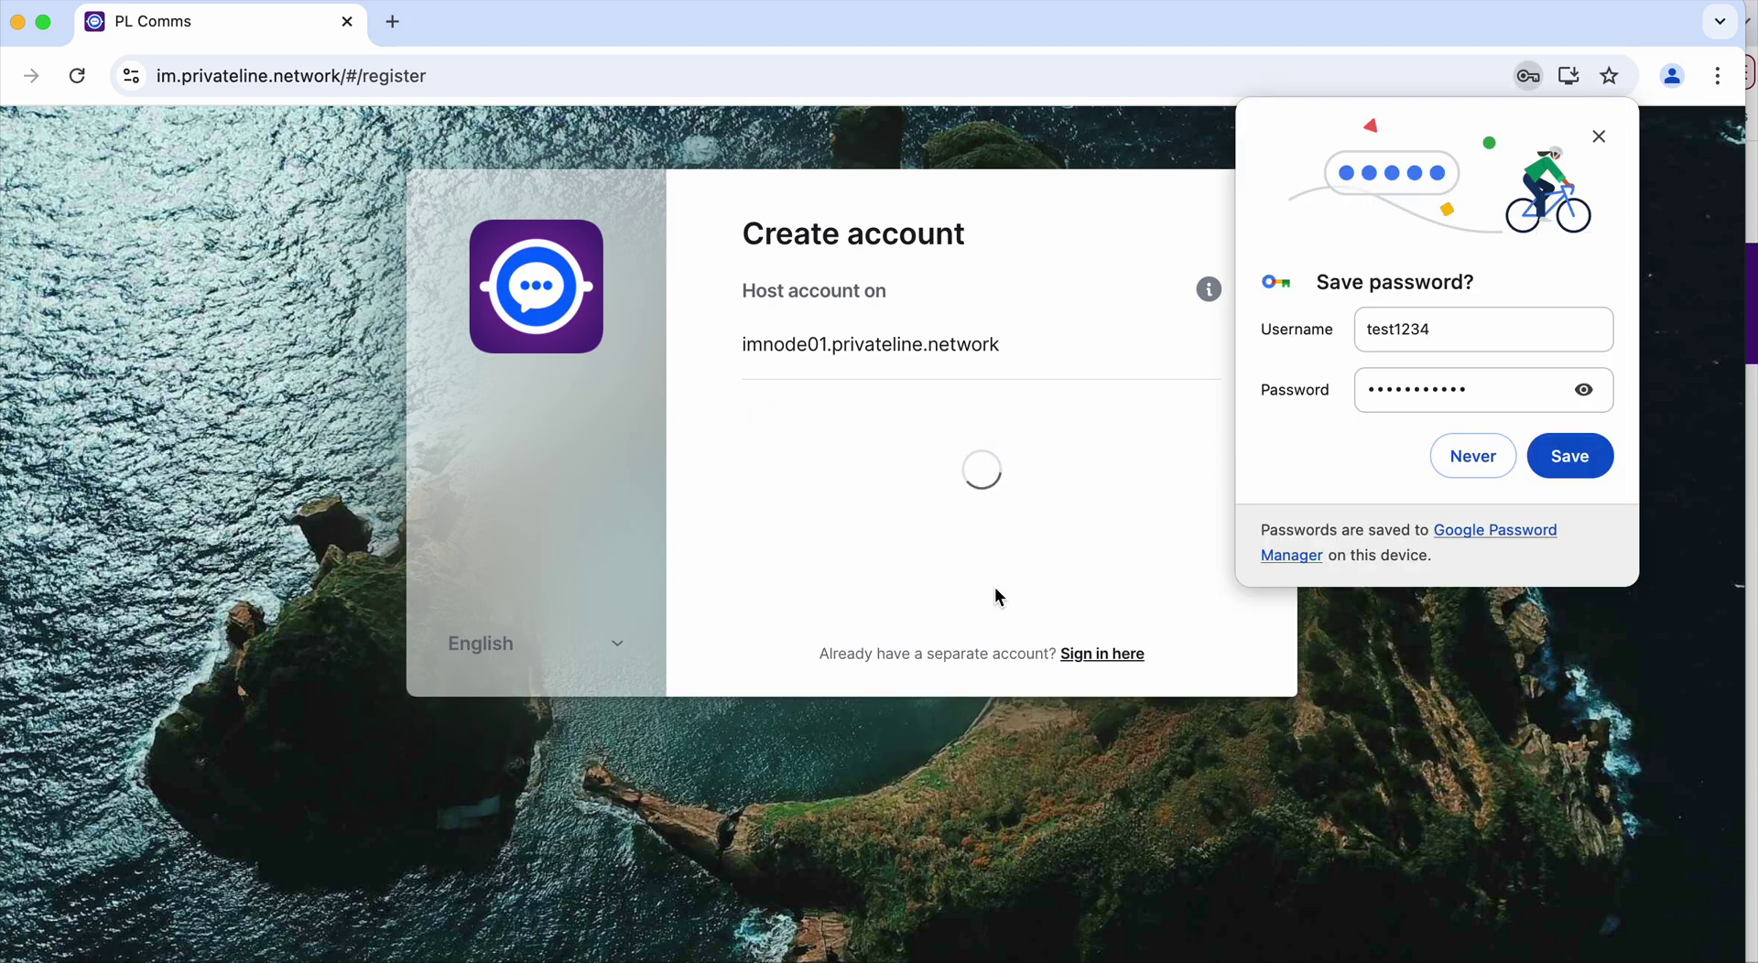
# Decline Chrome's offer to save the account password
pyautogui.click(1483, 458)
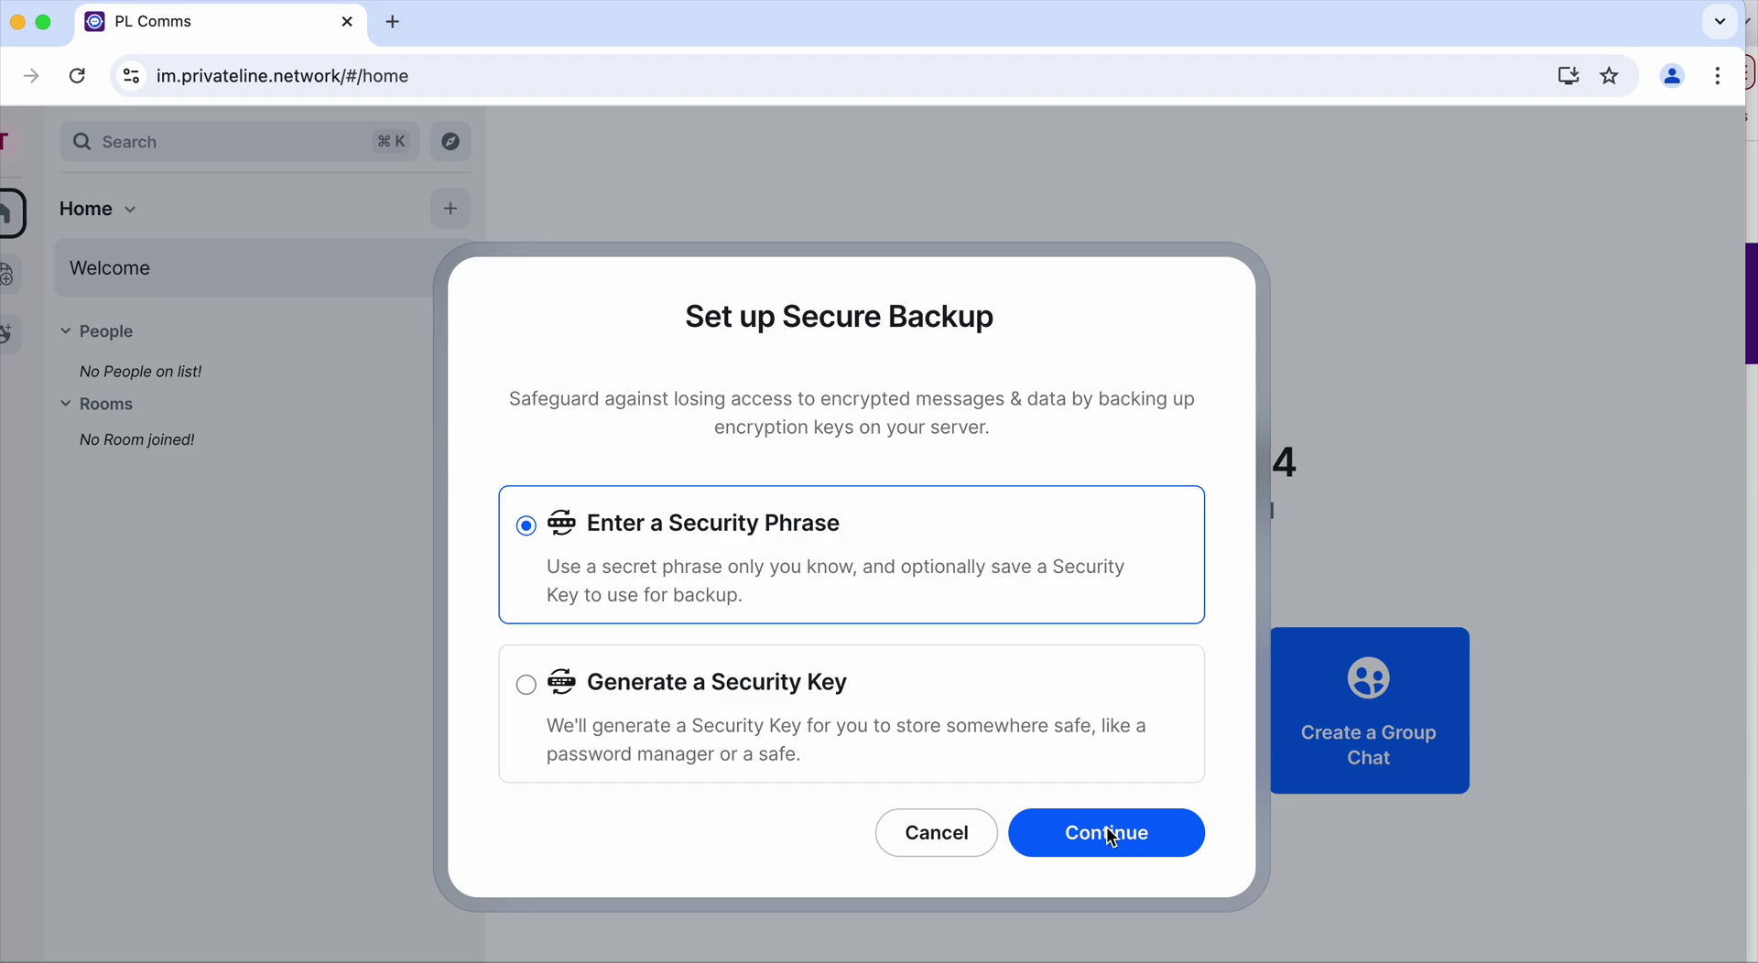
# Protect the backup with a Security Phrase, entering it and then confirming it
pyautogui.click(1112, 835)
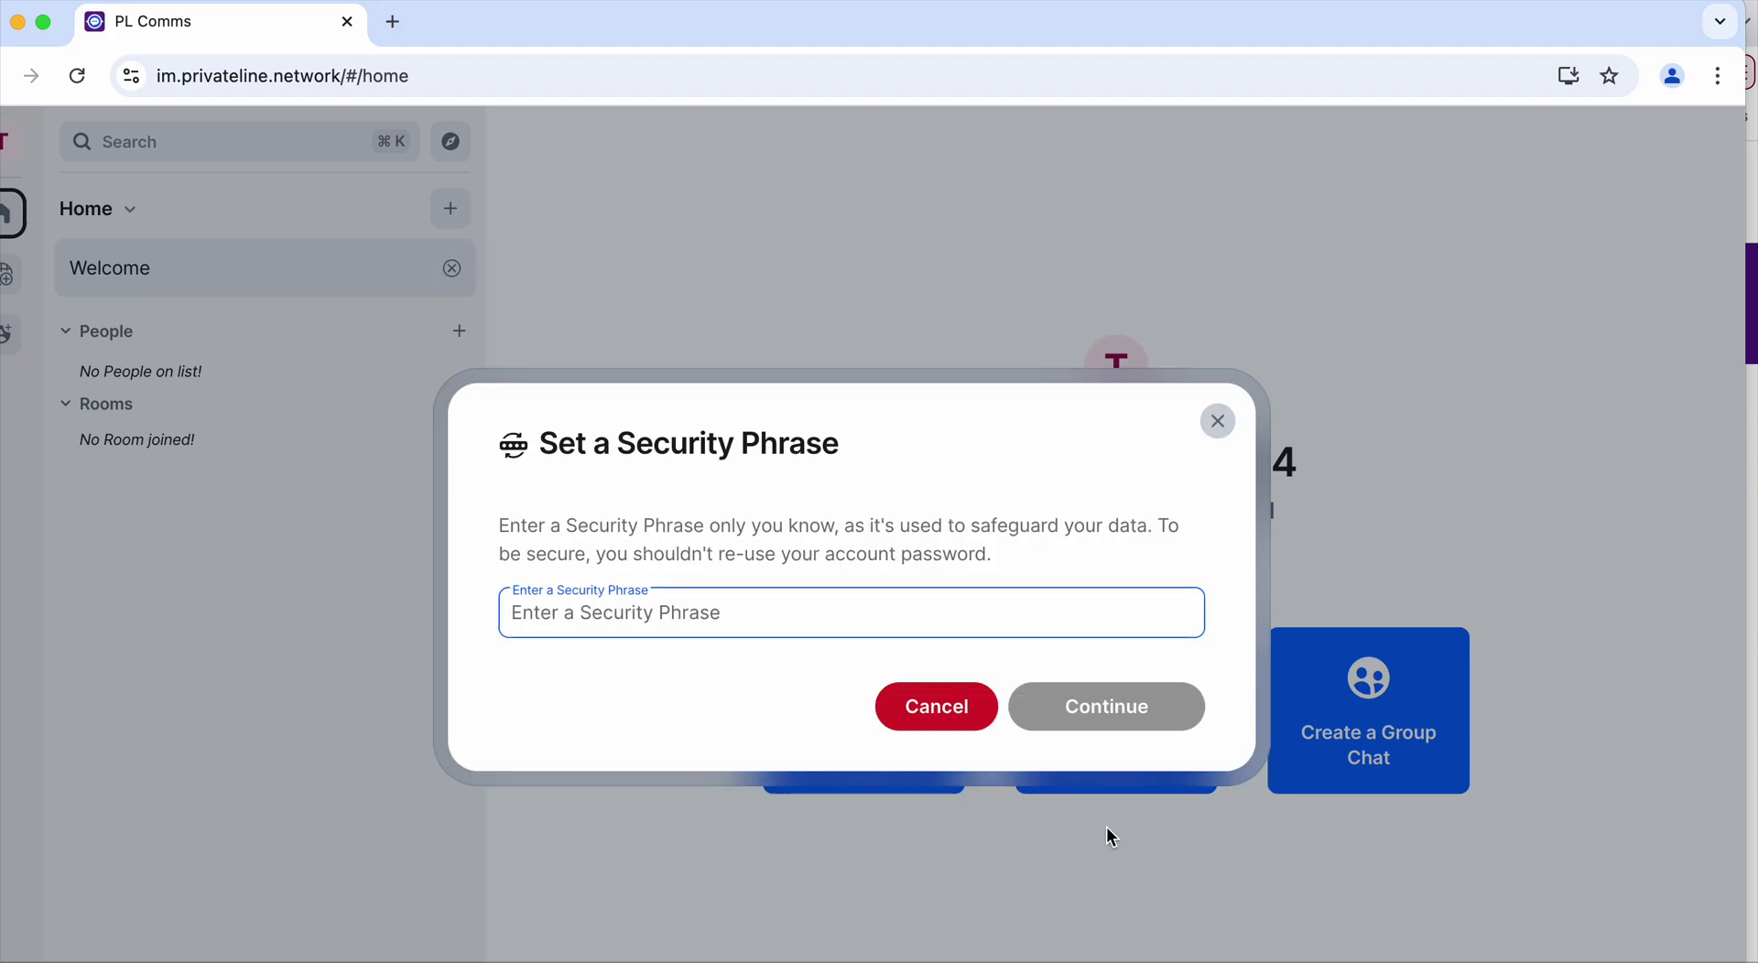
pyautogui.write('•••')
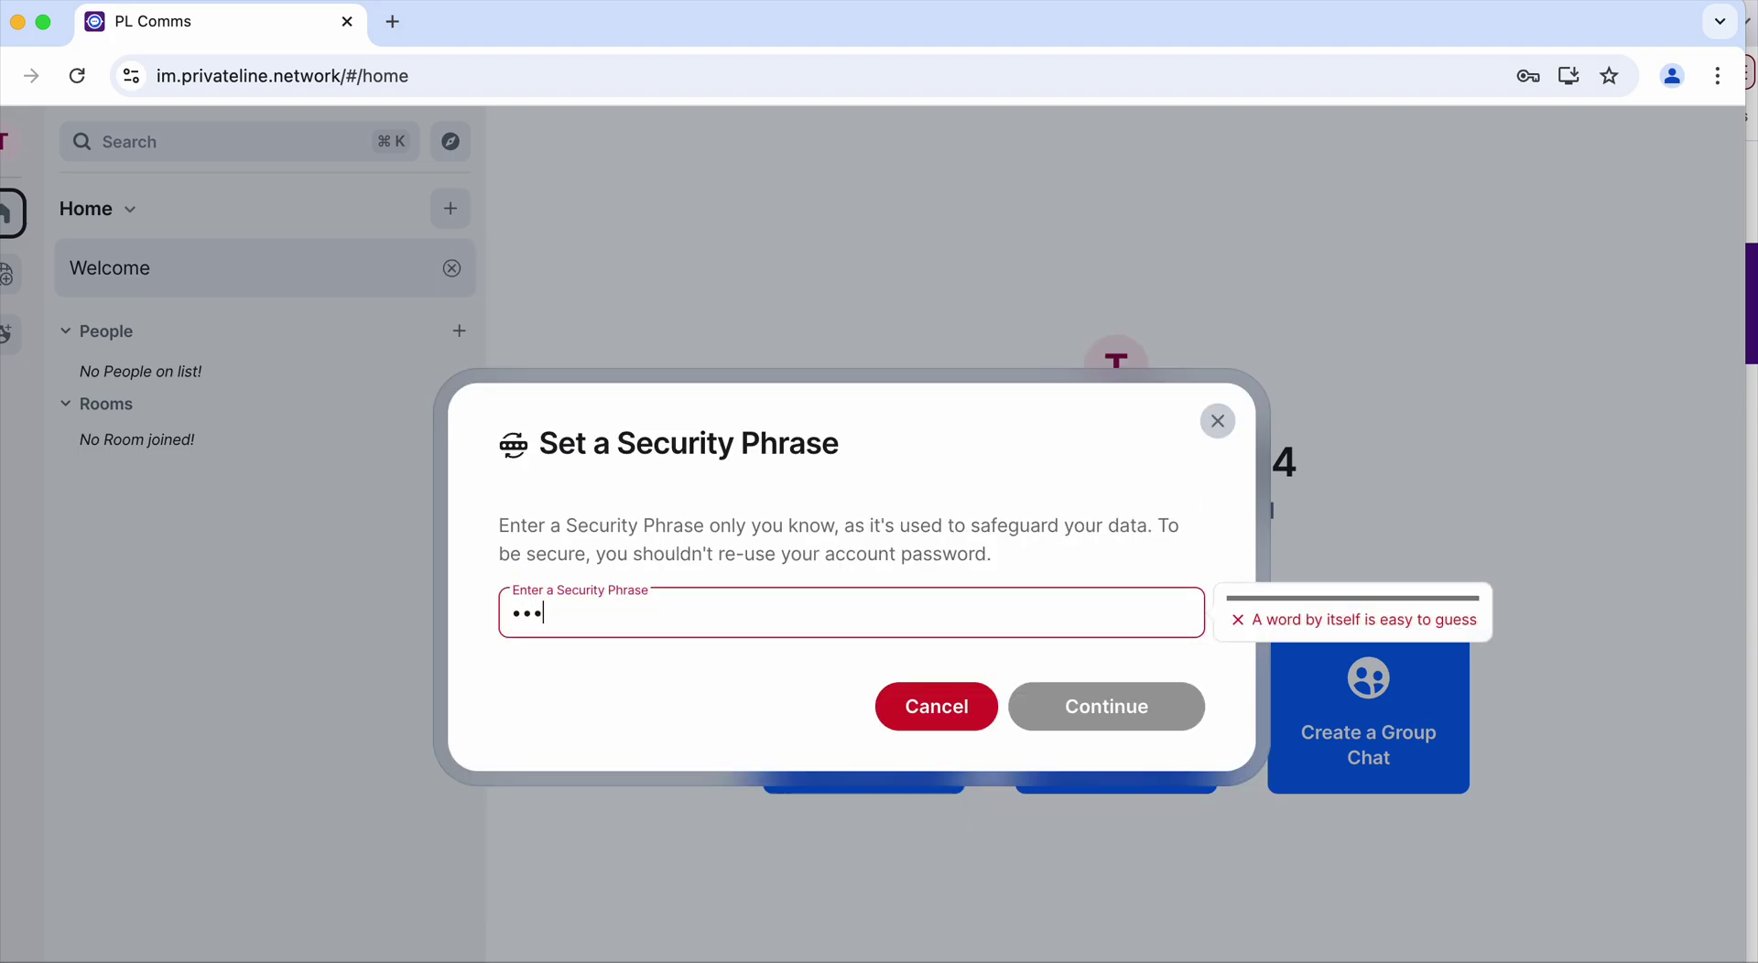
pyautogui.write('•••')
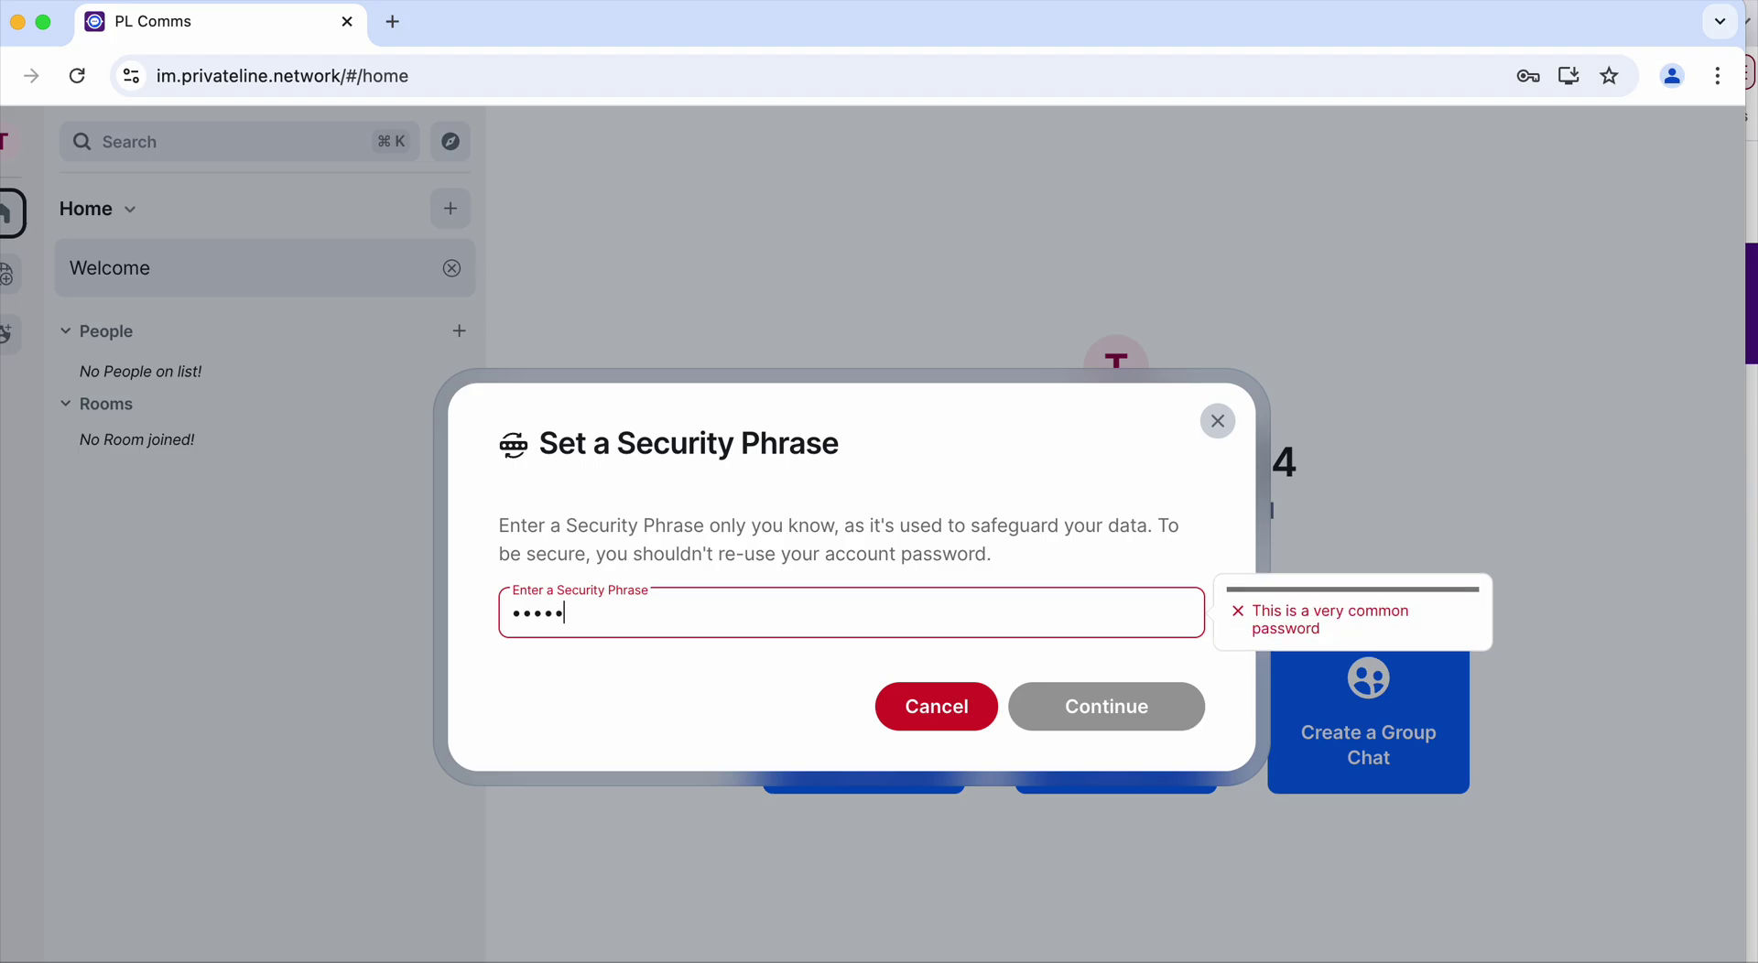
pyautogui.write('••••••••')
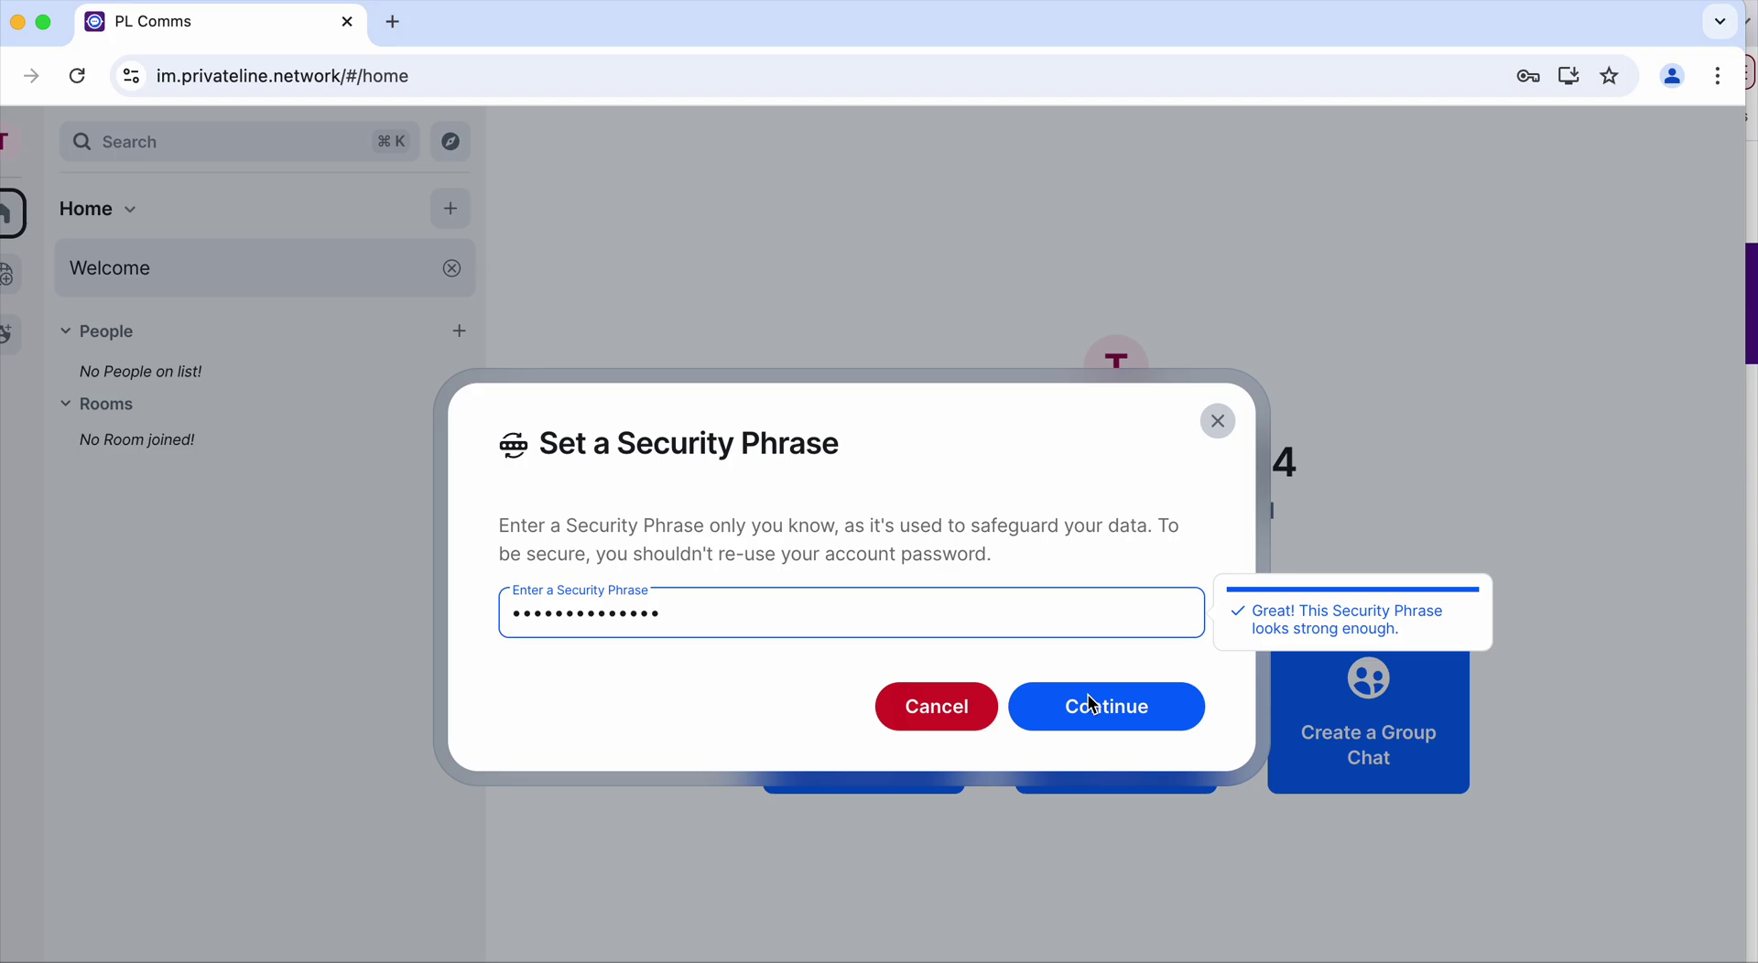
pyautogui.click(1098, 722)
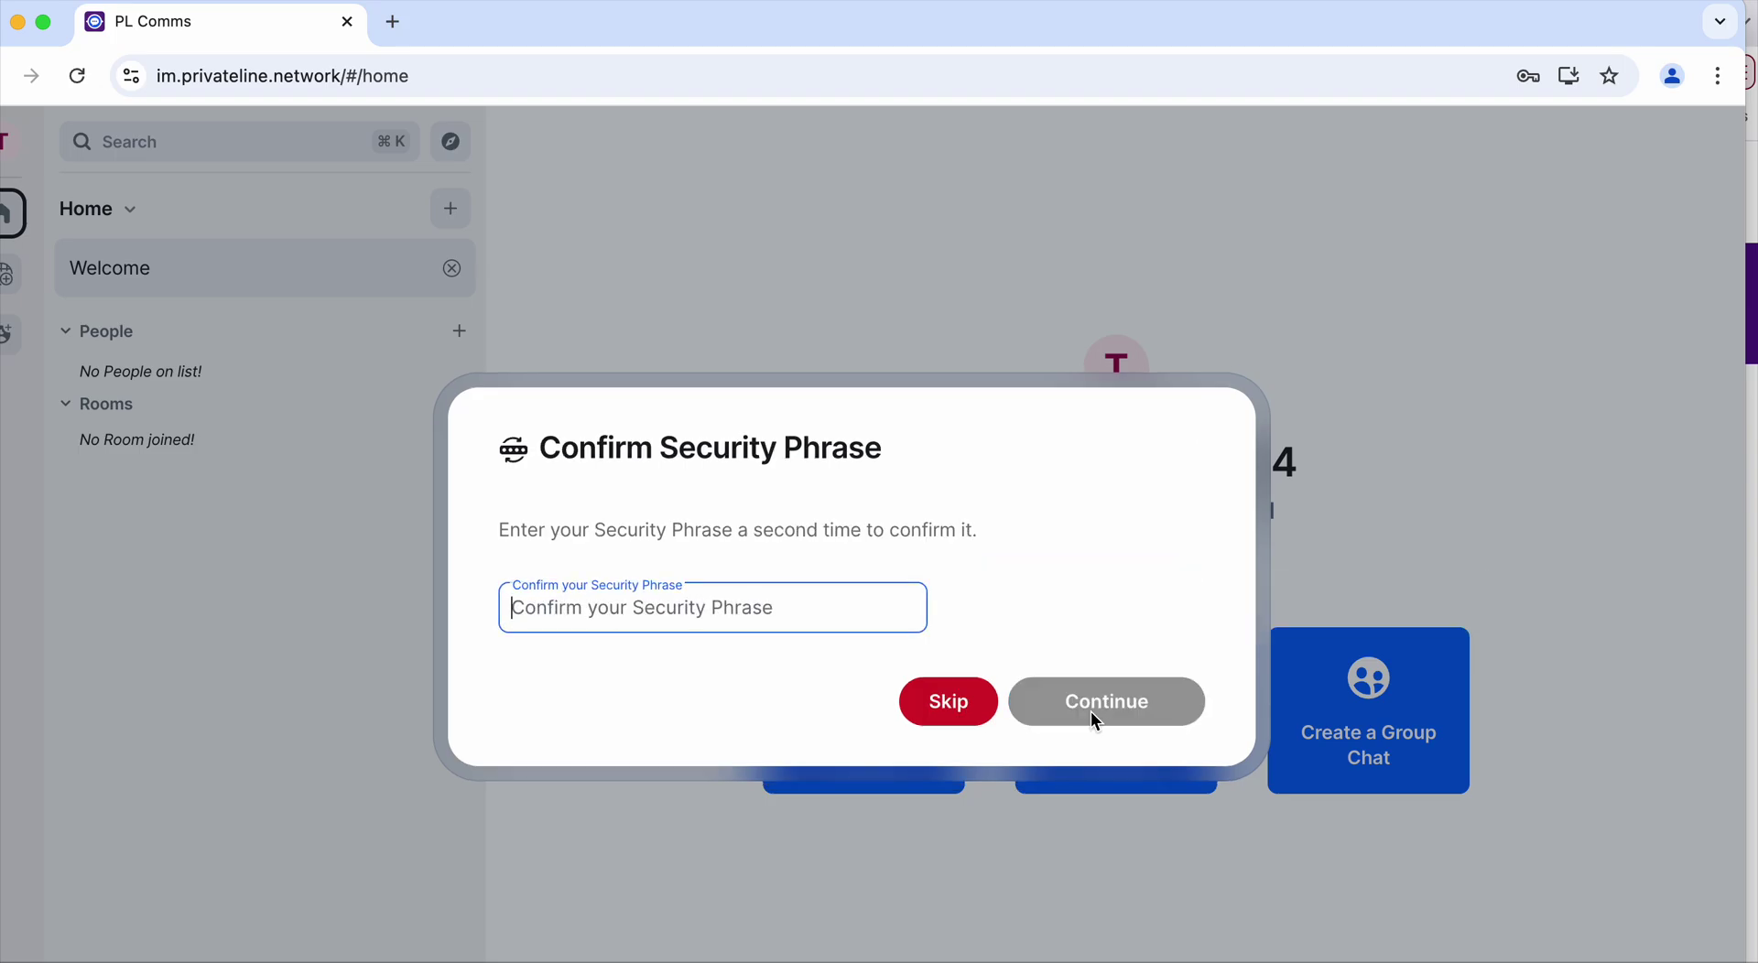
pyautogui.write('••••••••••••••')
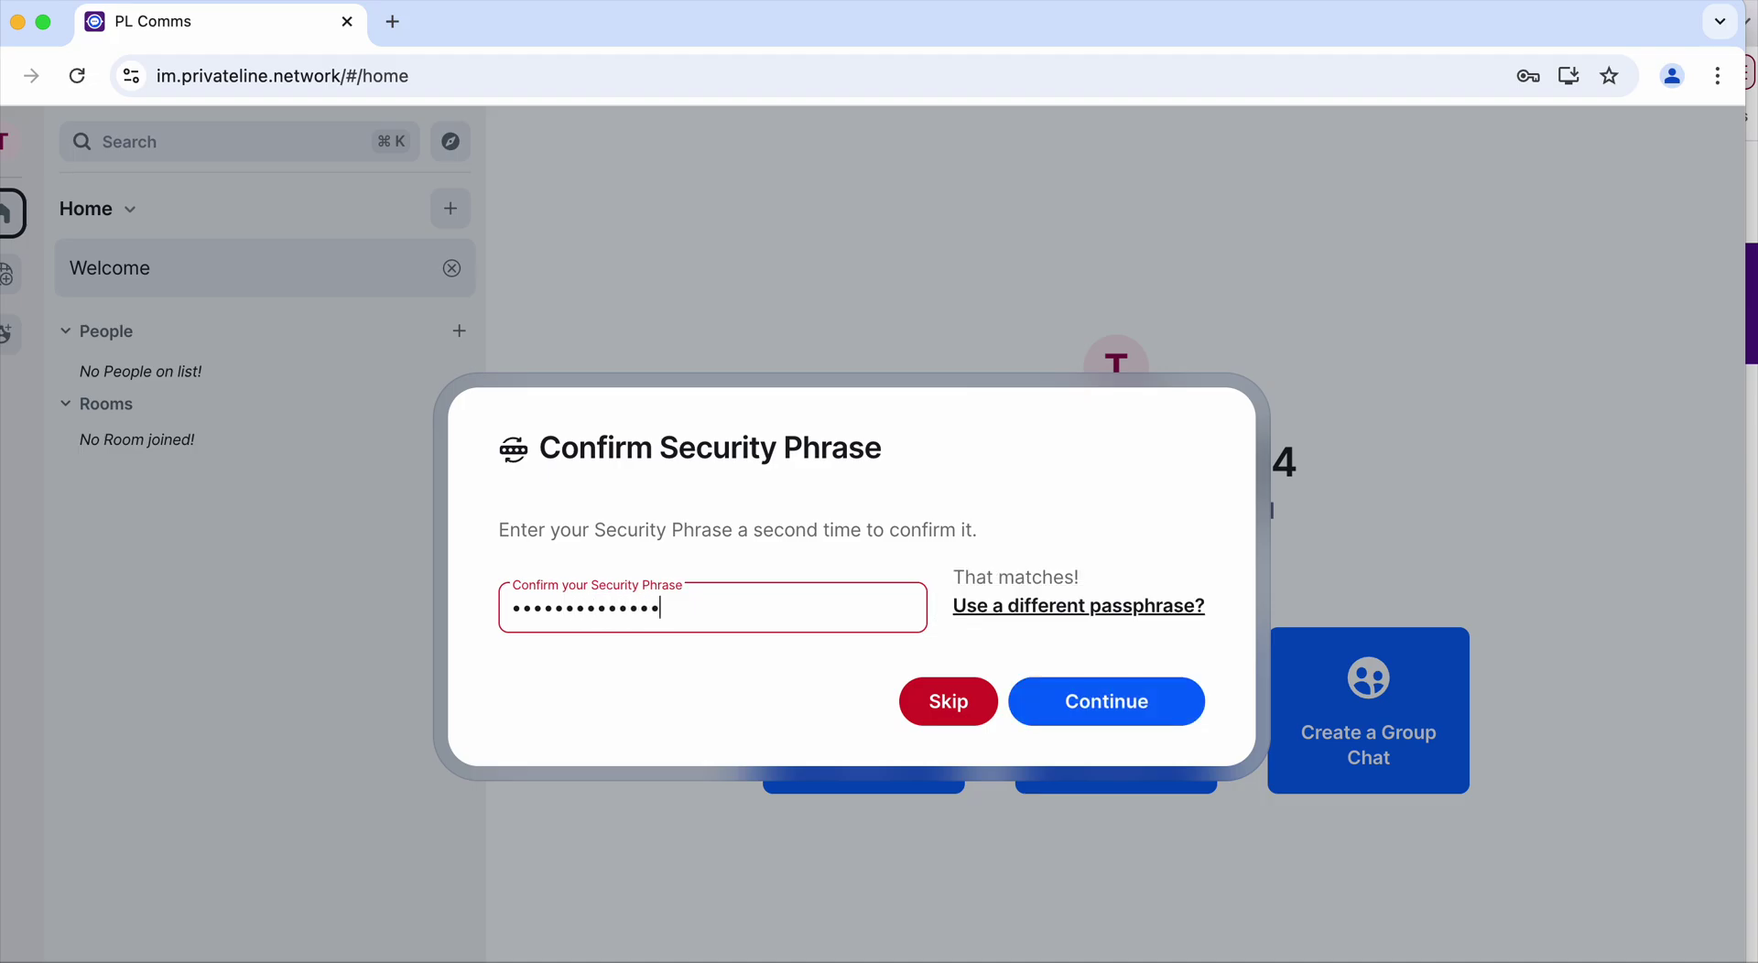
pyautogui.click(1103, 711)
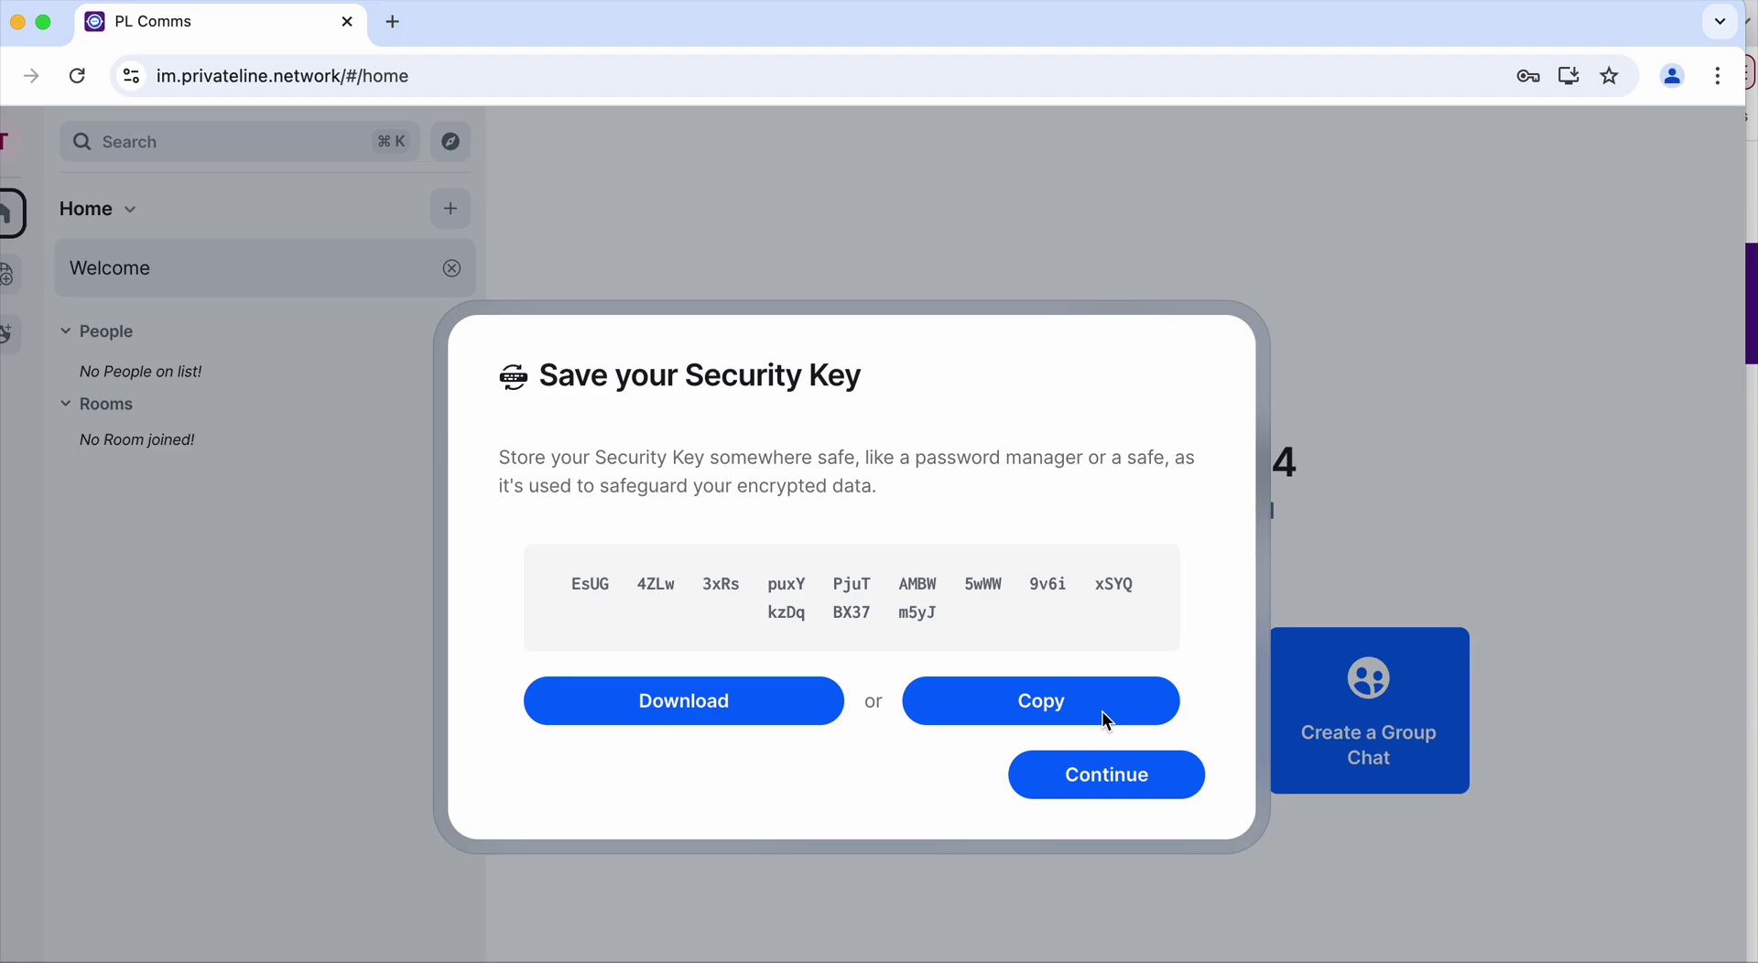
# Download the Security Key as security-key.txt and finish the Secure Backup setup
pyautogui.click(757, 706)
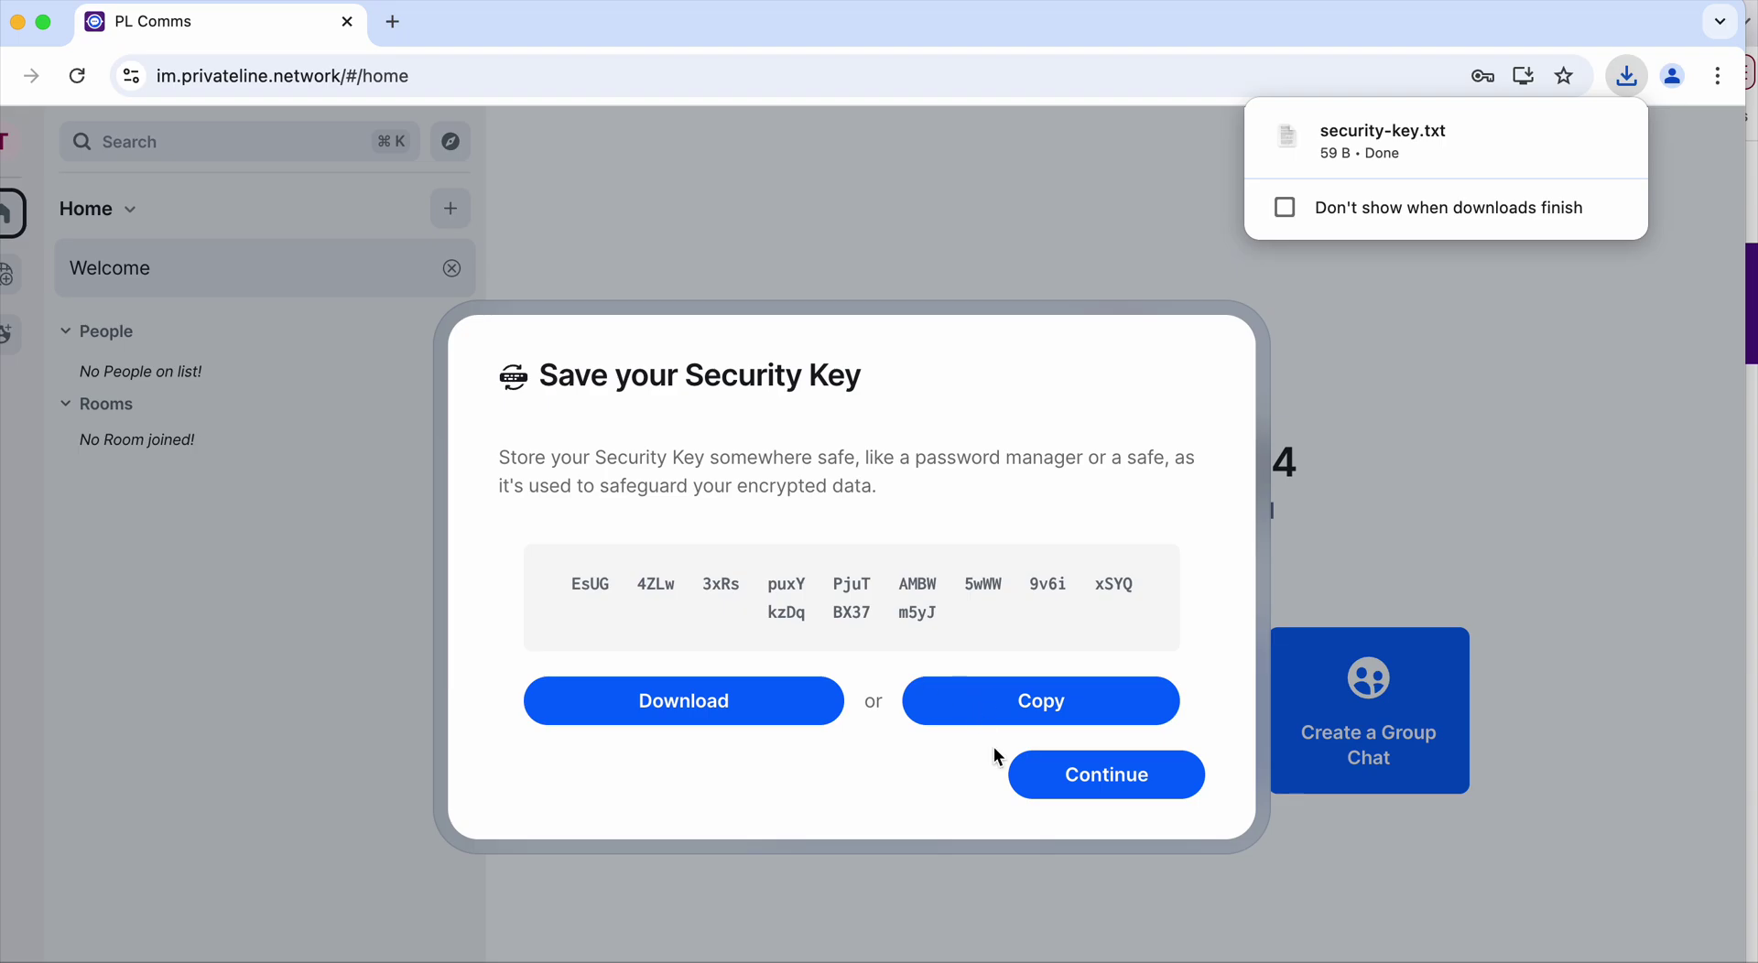
pyautogui.click(1100, 789)
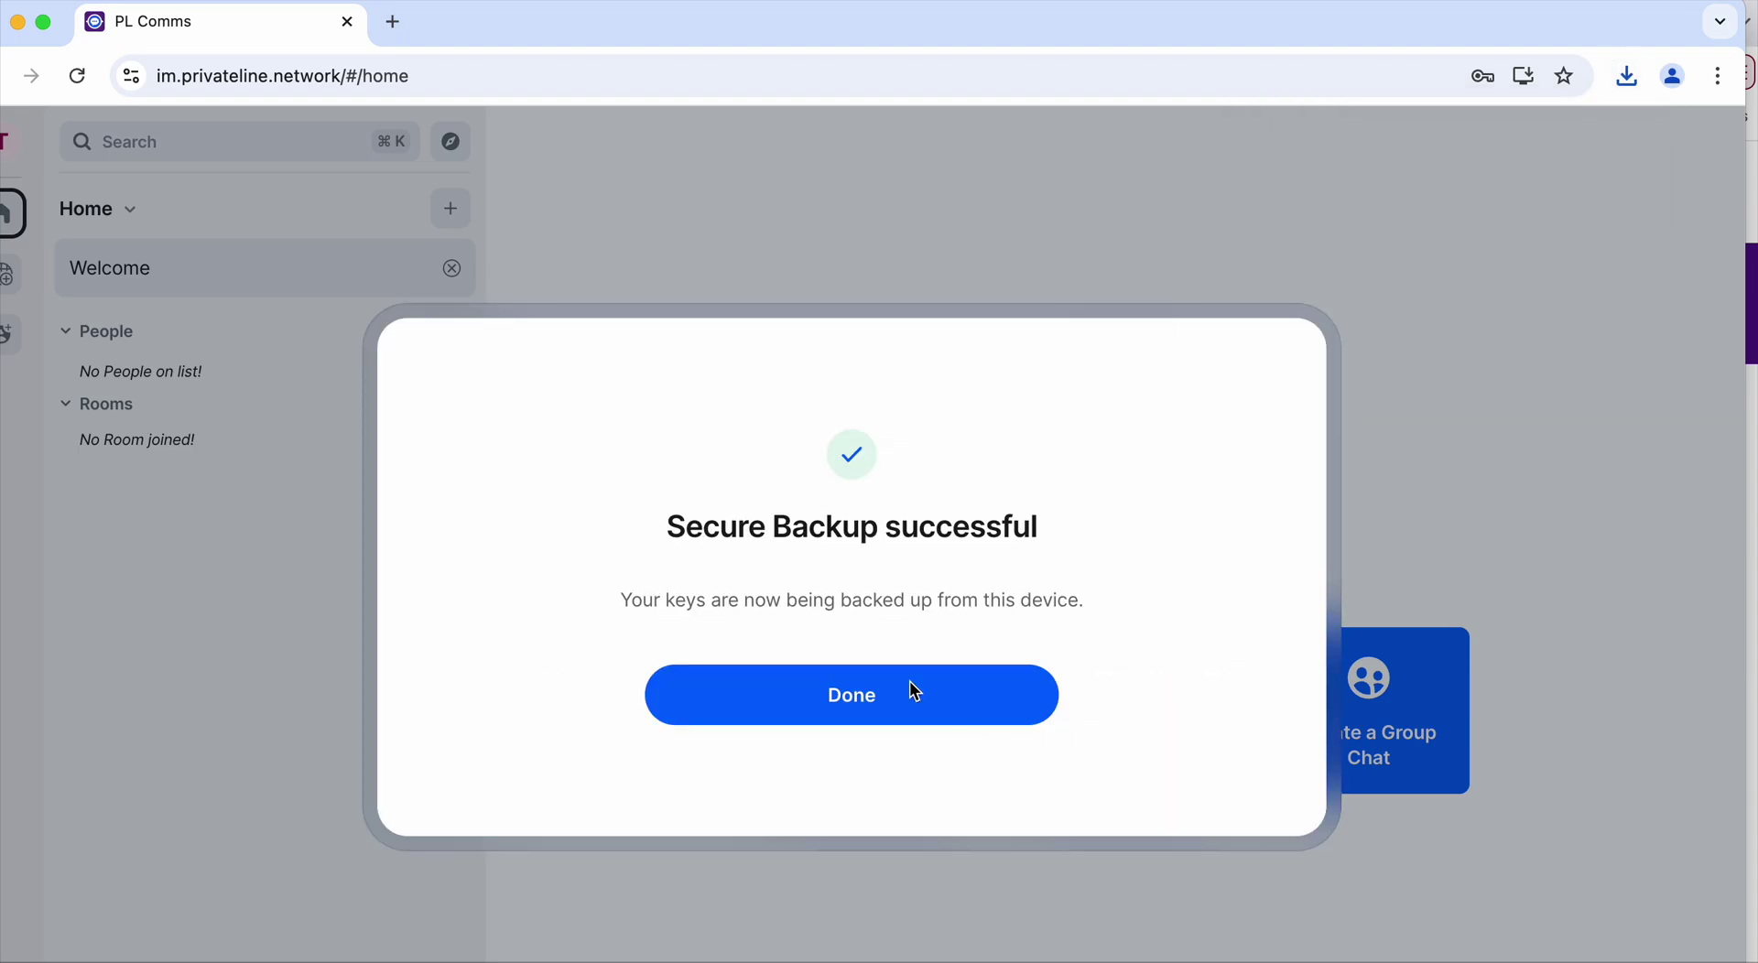
pyautogui.click(848, 711)
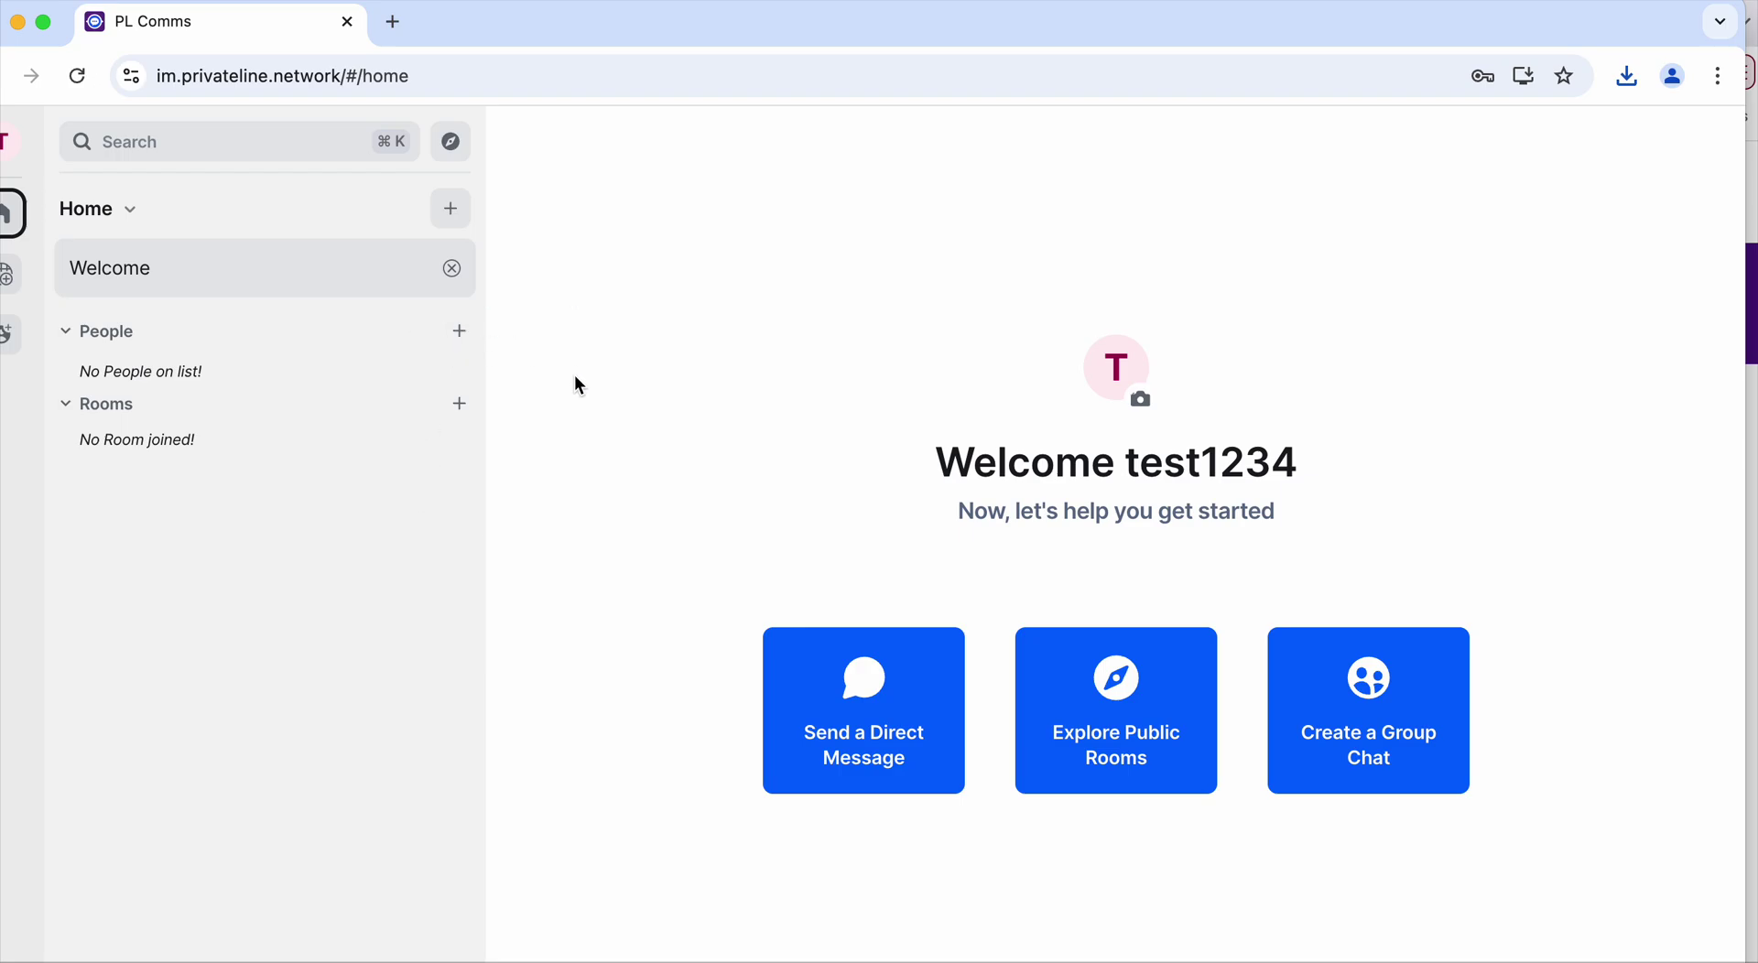
# Start a new direct message with chris, picked from the People suggestions
pyautogui.click(461, 331)
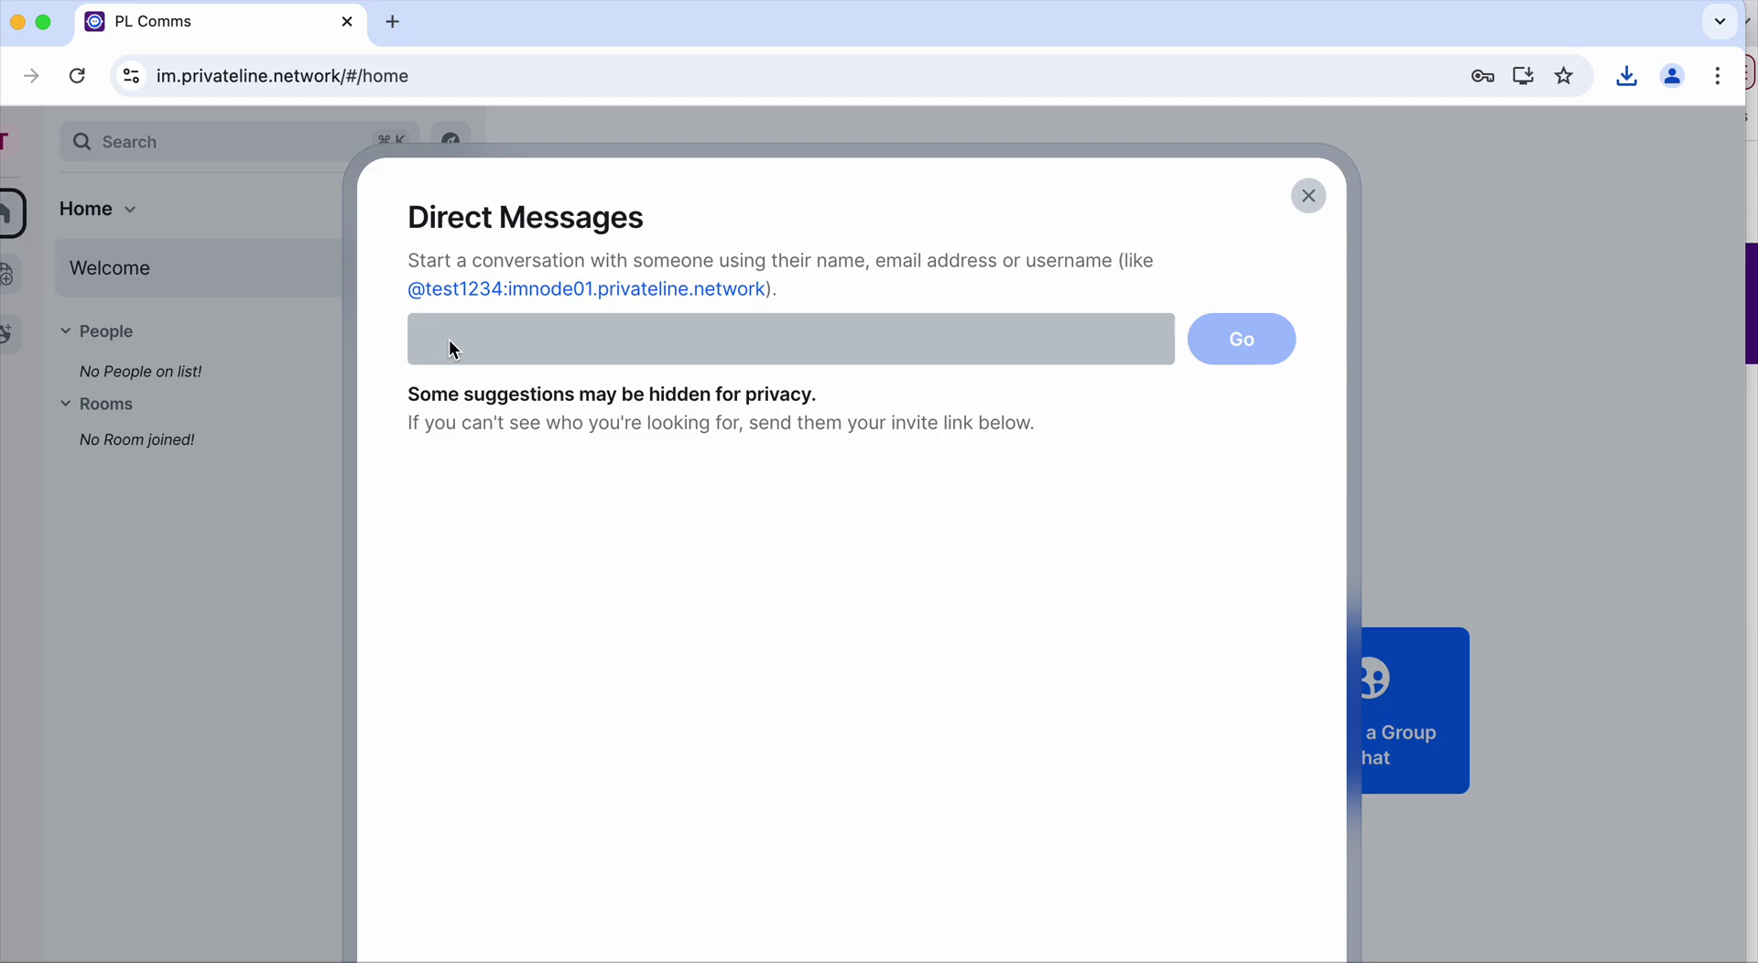
pyautogui.write('chris')
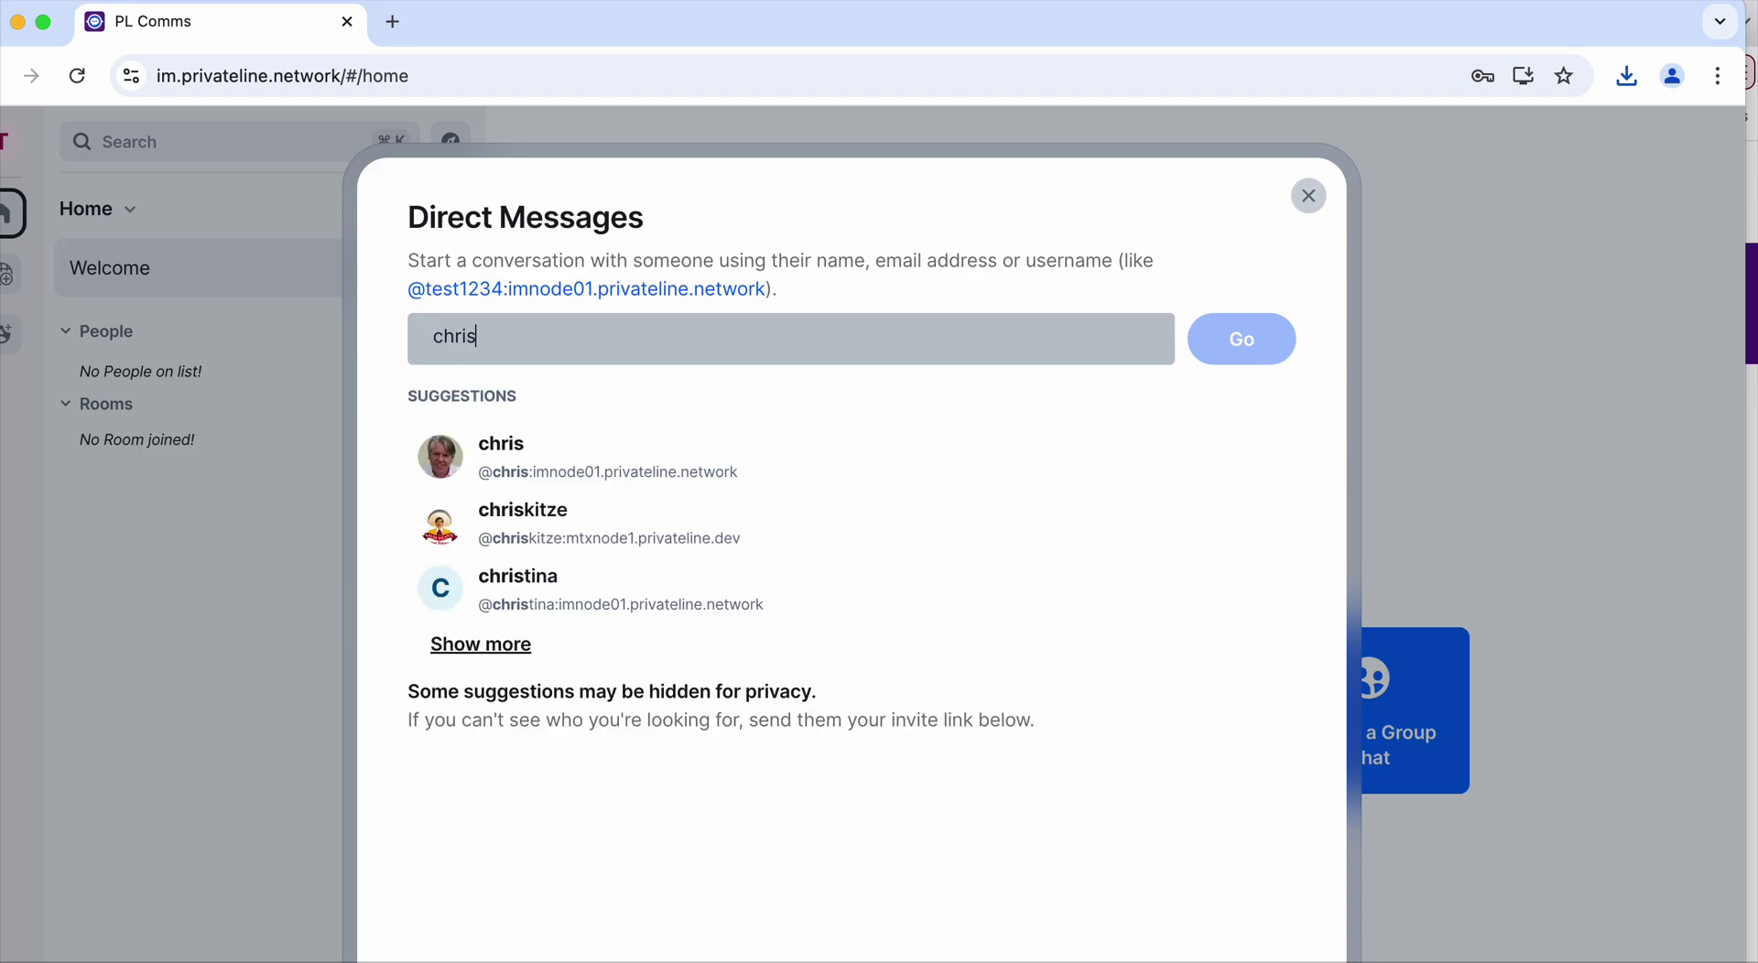
pyautogui.click(541, 475)
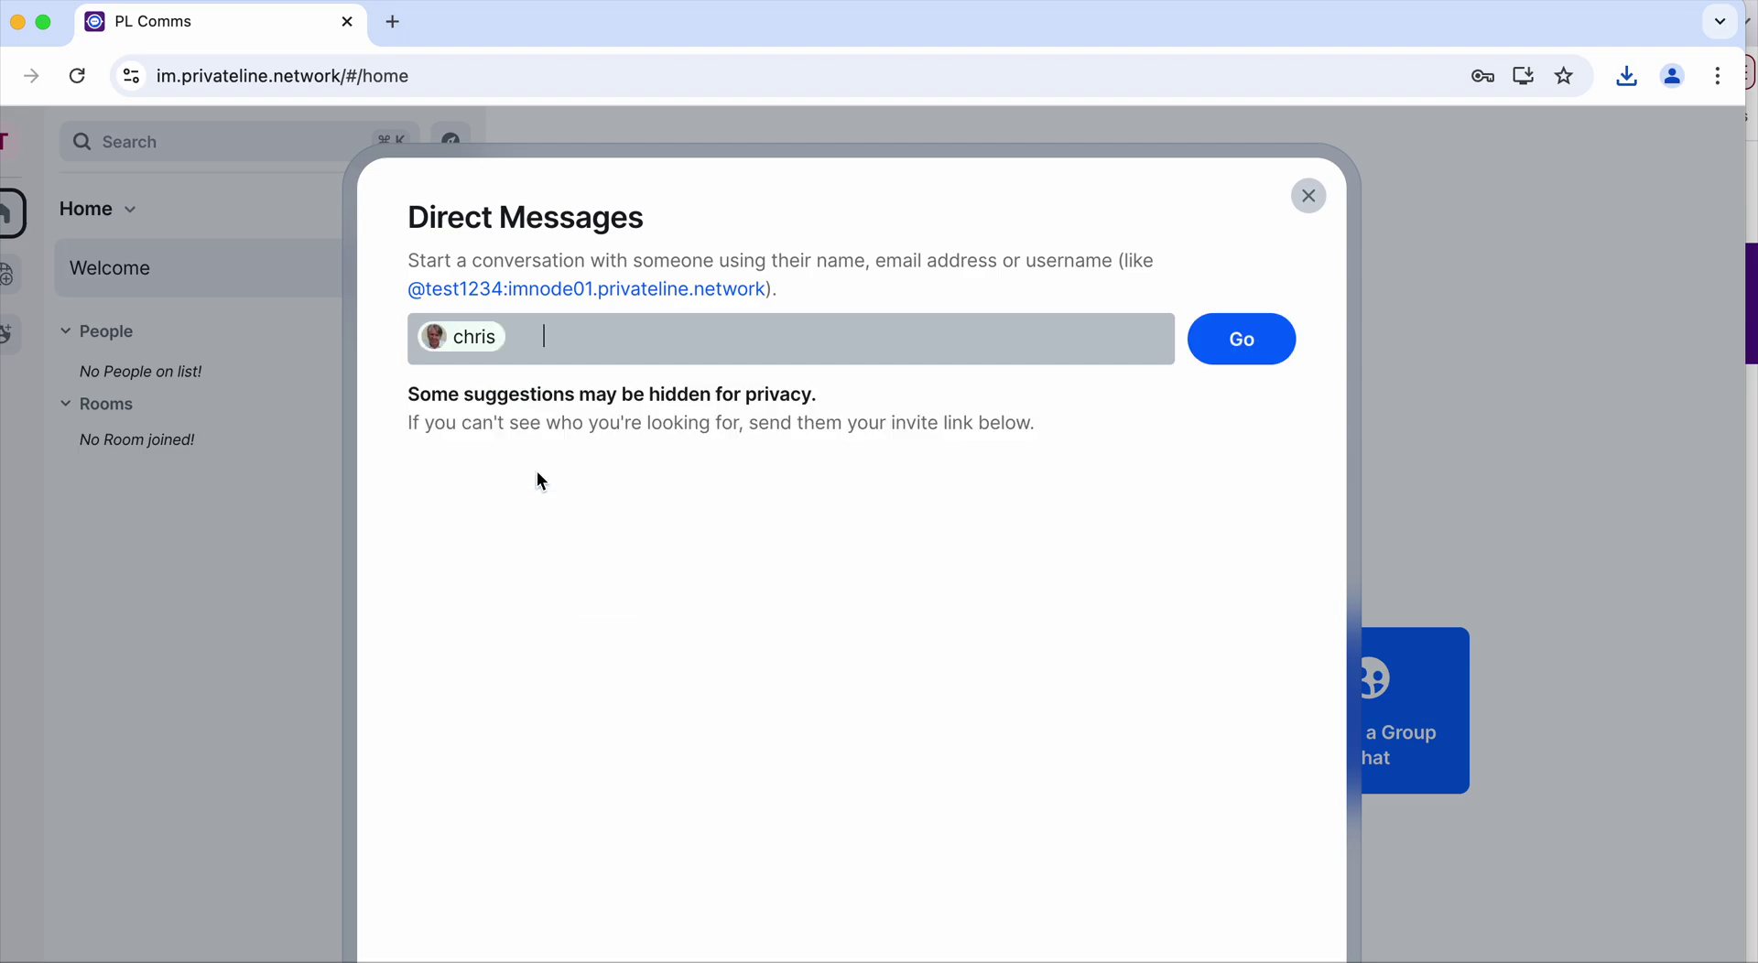
pyautogui.click(1247, 354)
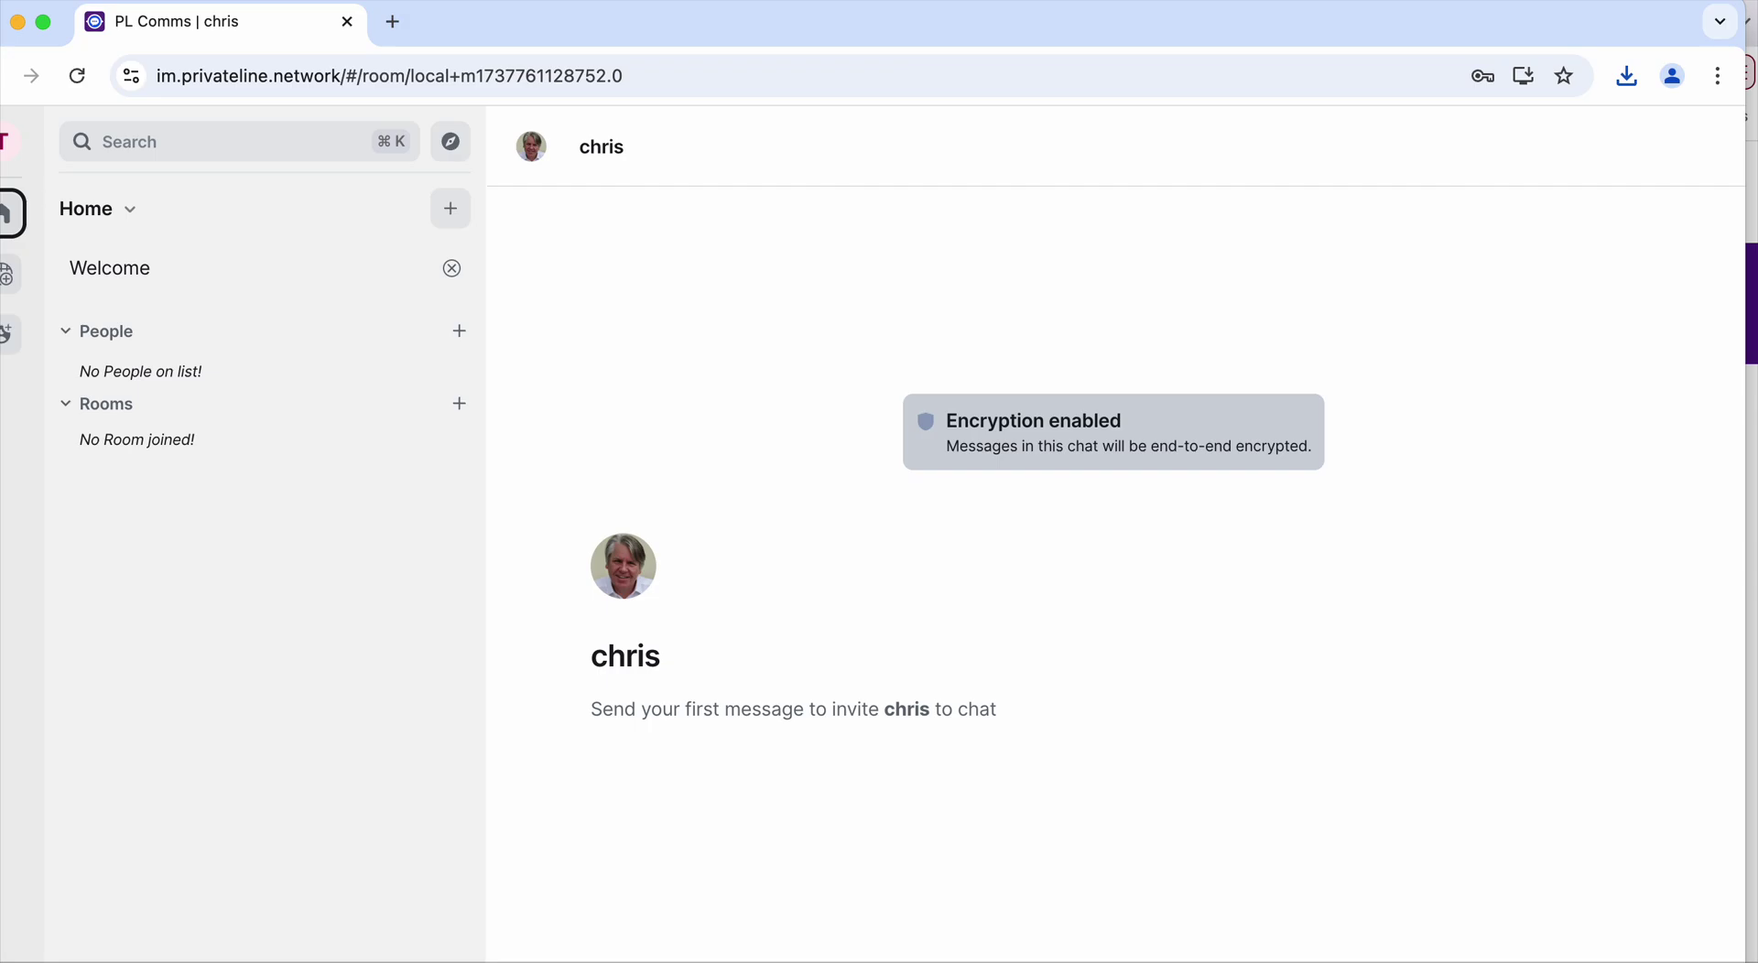
# Send 'test' to chris and enable desktop notifications for replies
pyautogui.press('Return')
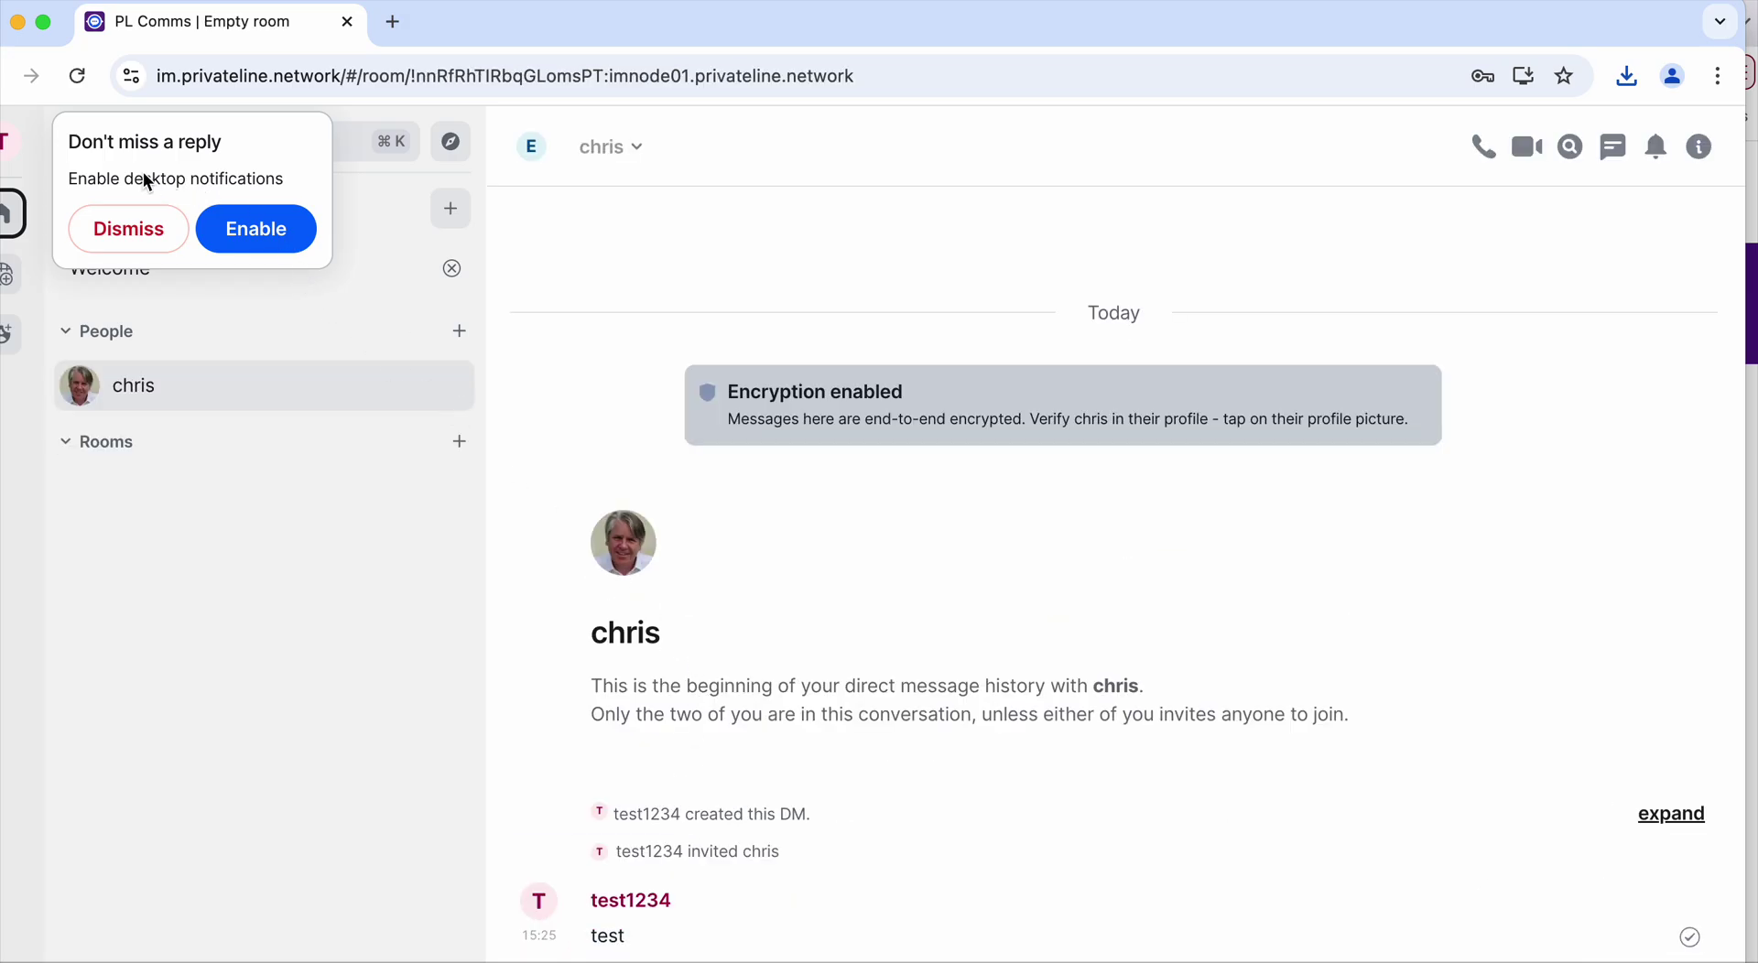
pyautogui.click(256, 230)
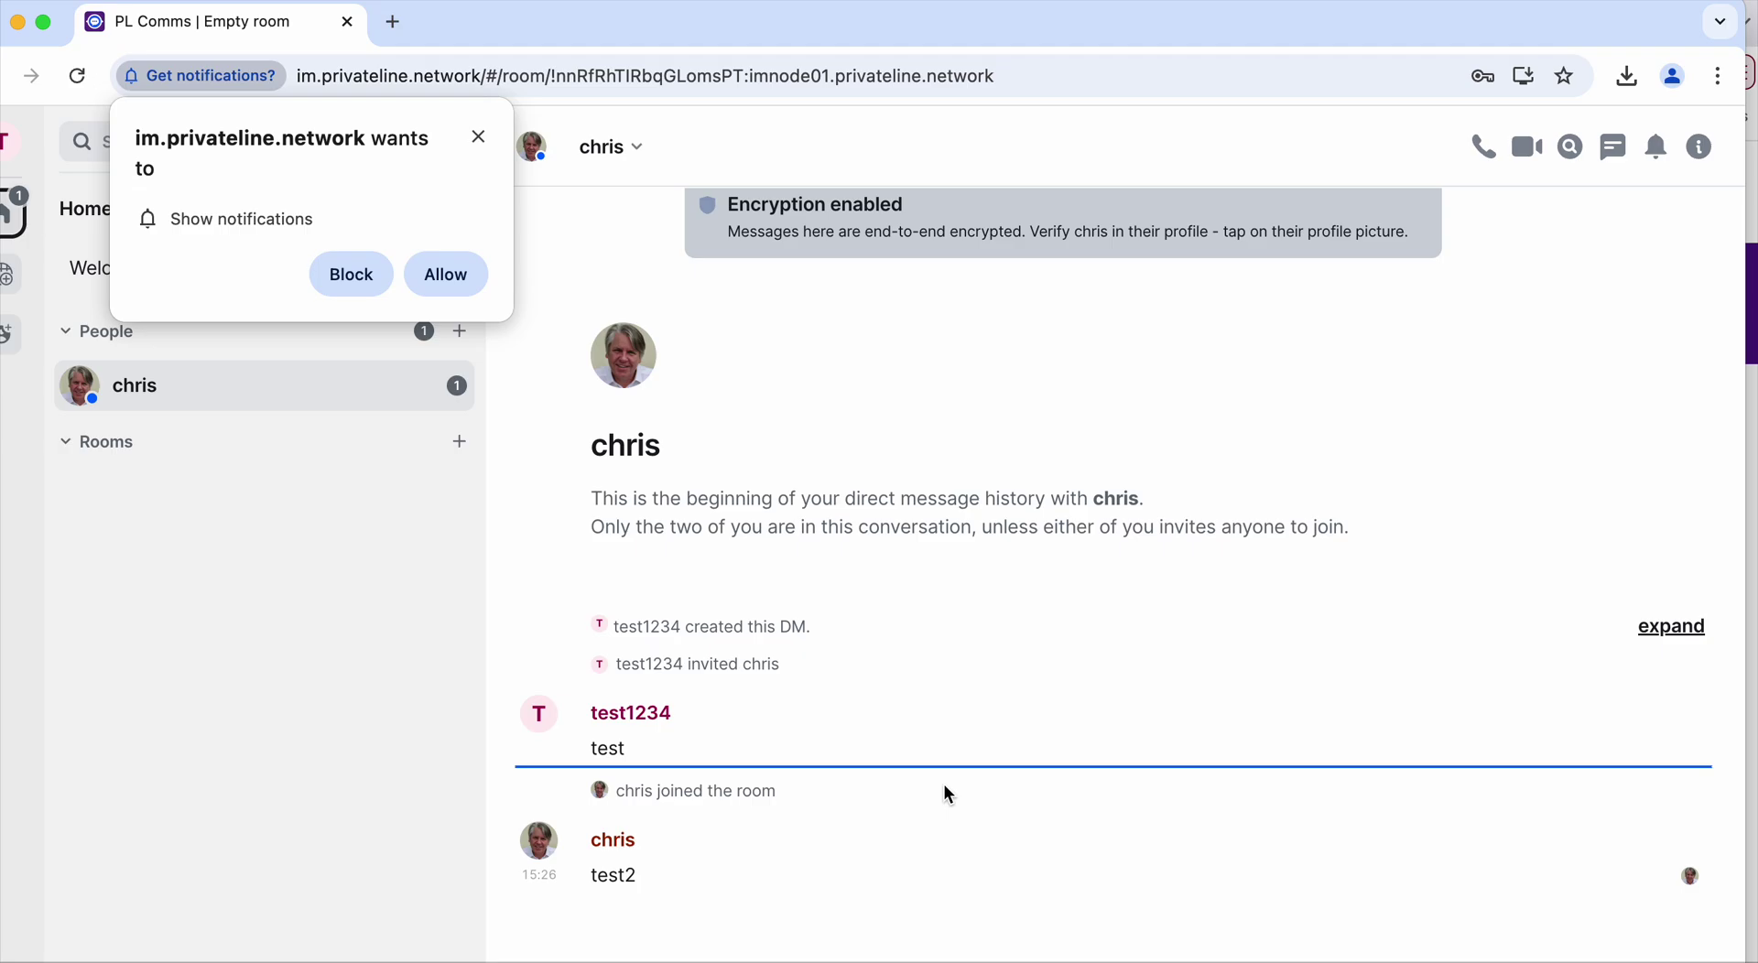
# Allow the PL Comms site to show desktop notifications in Chrome
pyautogui.click(423, 274)
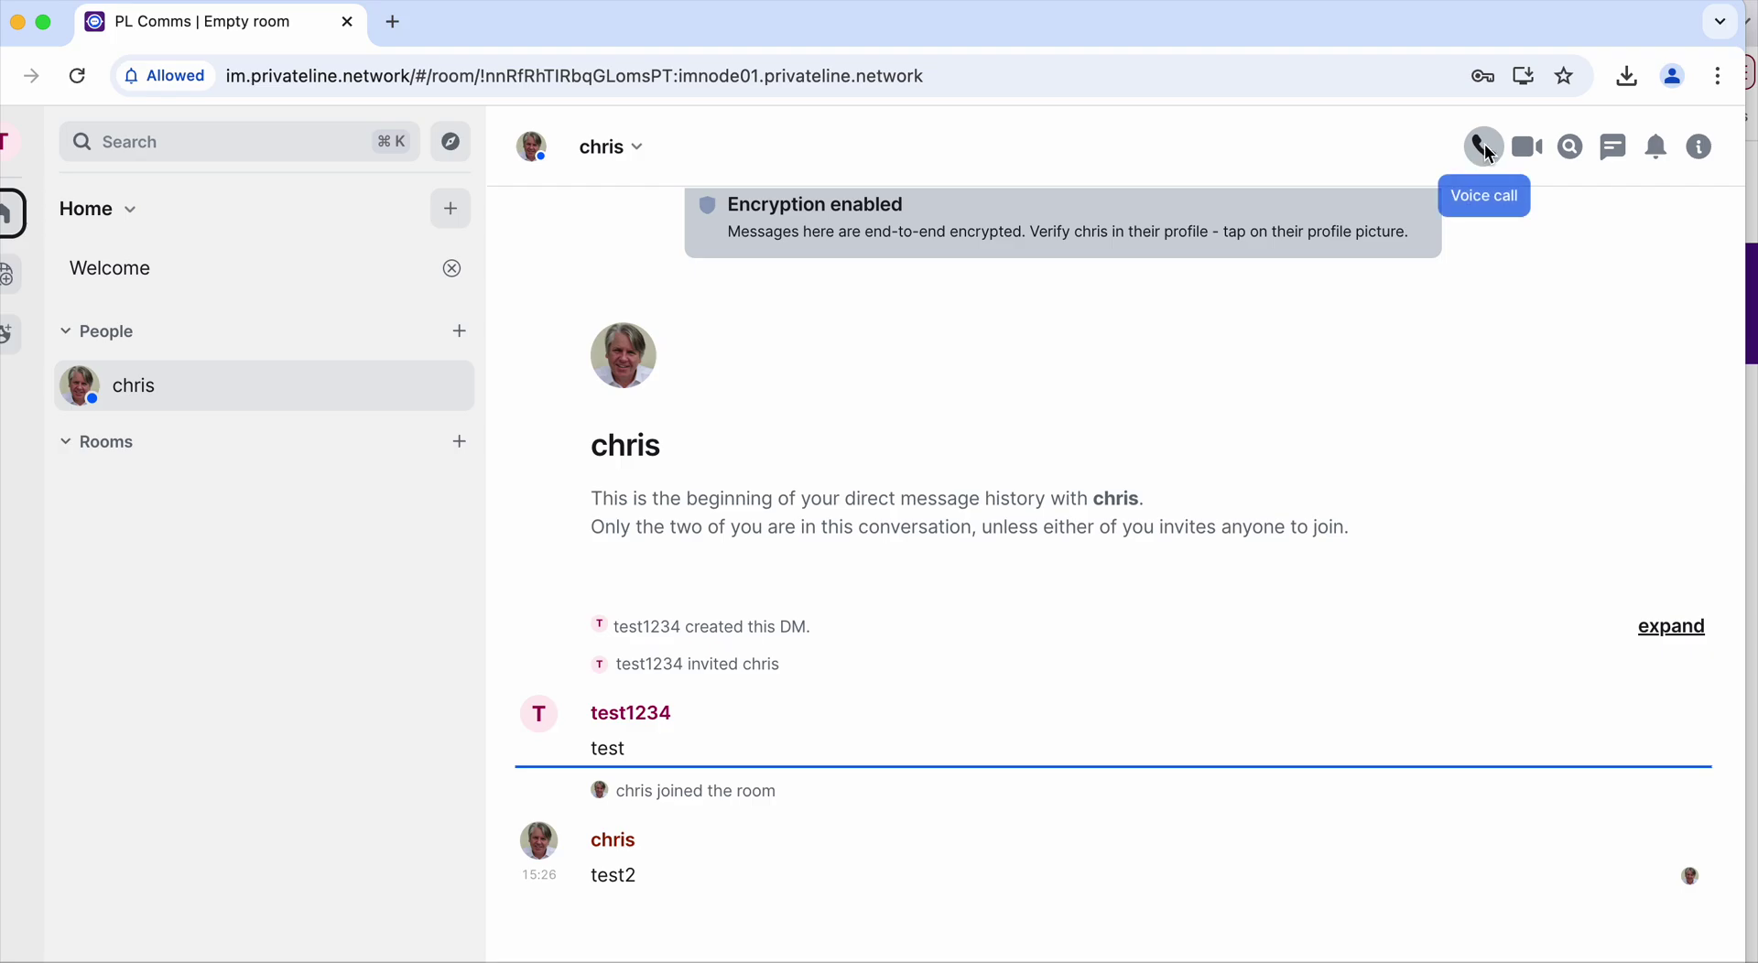